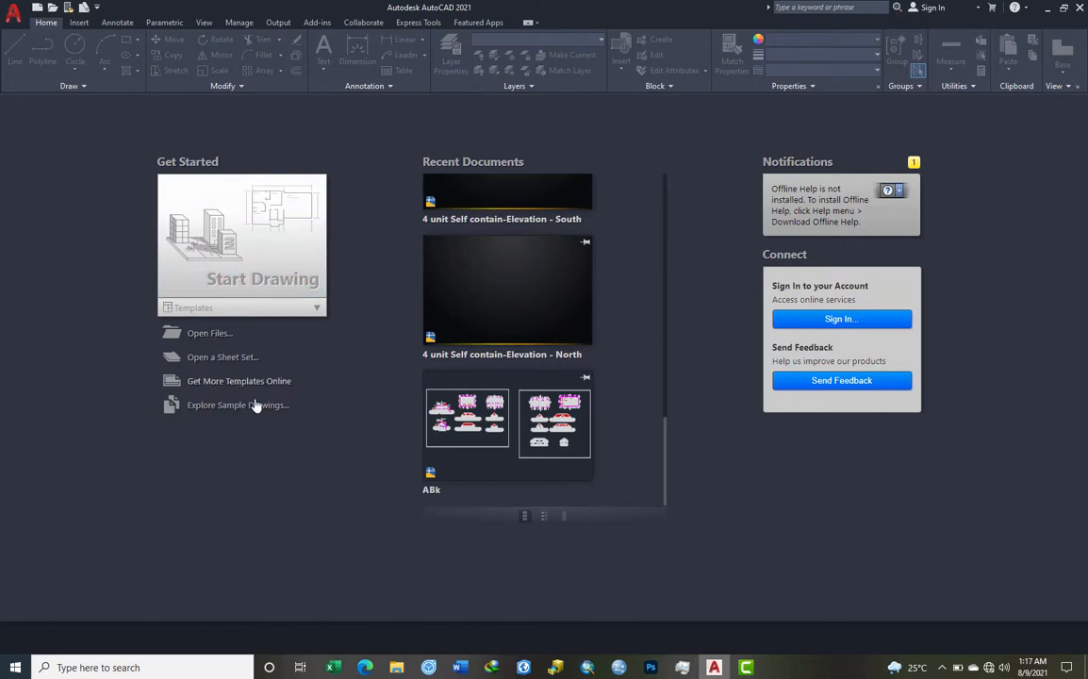
Step: Start a new drawing and set the lower-left corner of its model space limits to 0,0
left_click(240, 292)
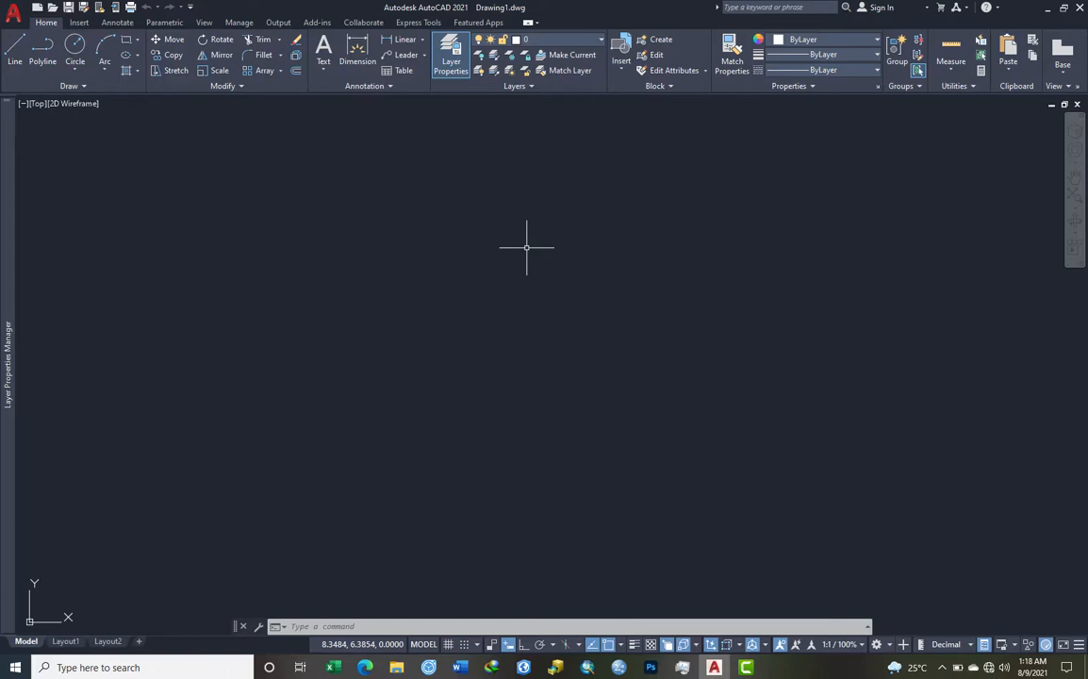
type("lim")
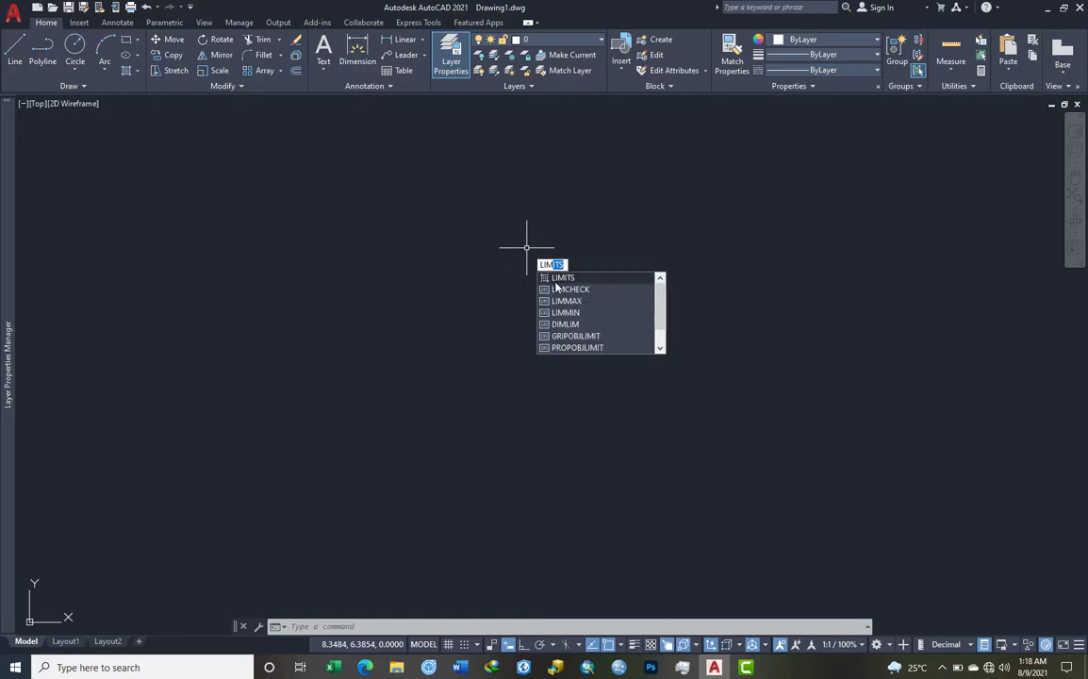
key("Return")
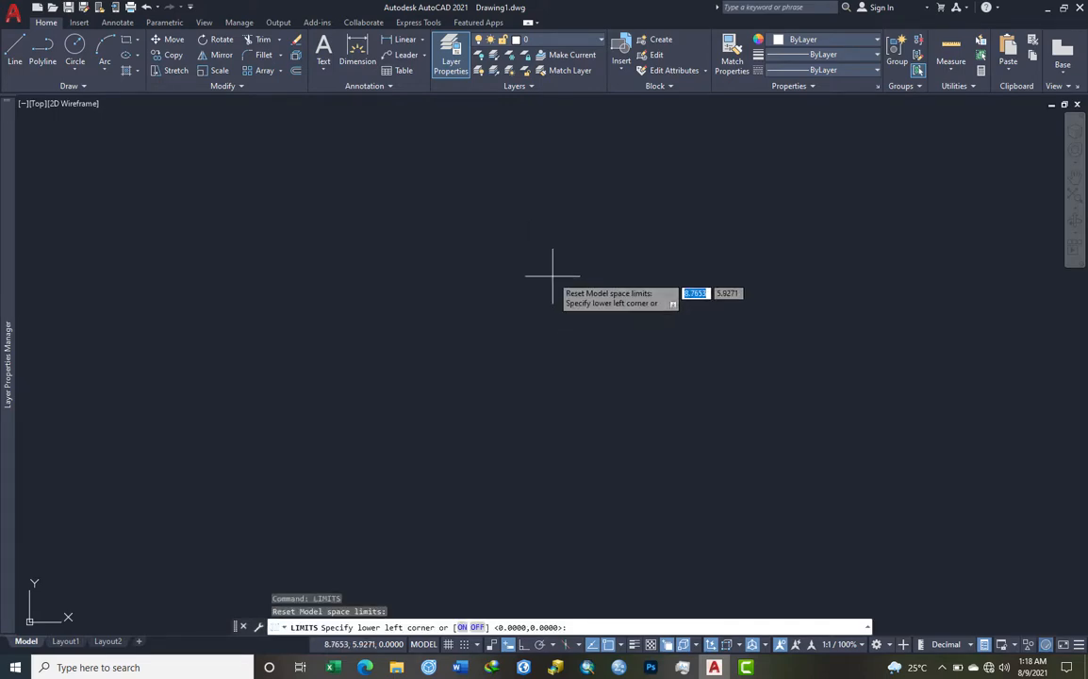
type("0.0")
key("BackSpace")
key("BackSpace")
key("Tab")
type("0")
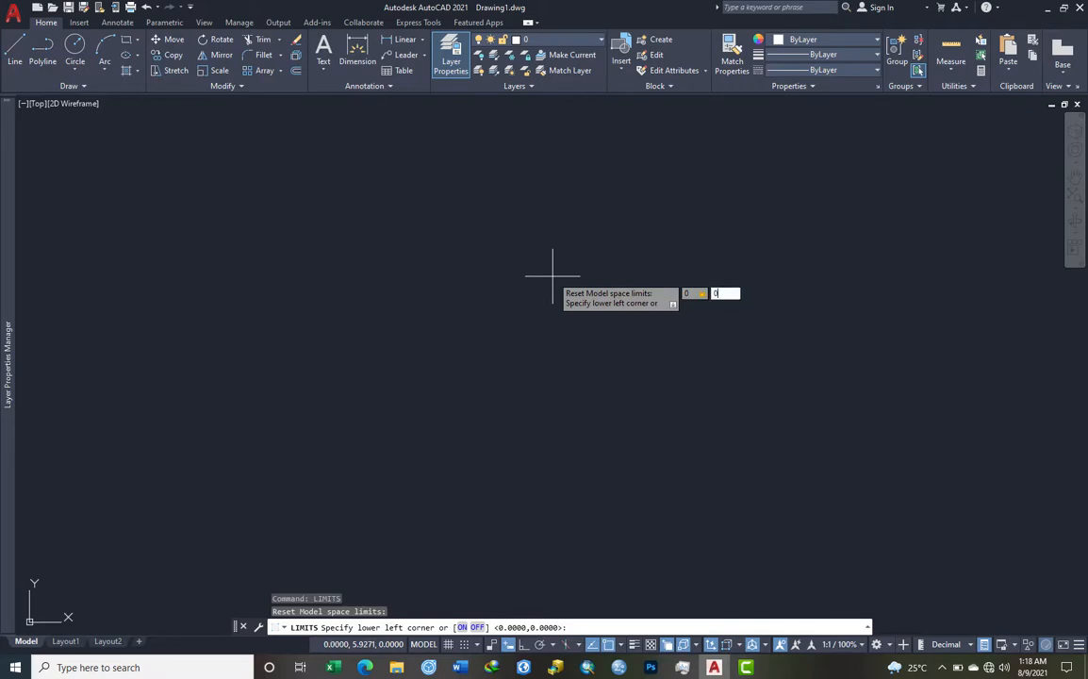
key("Return")
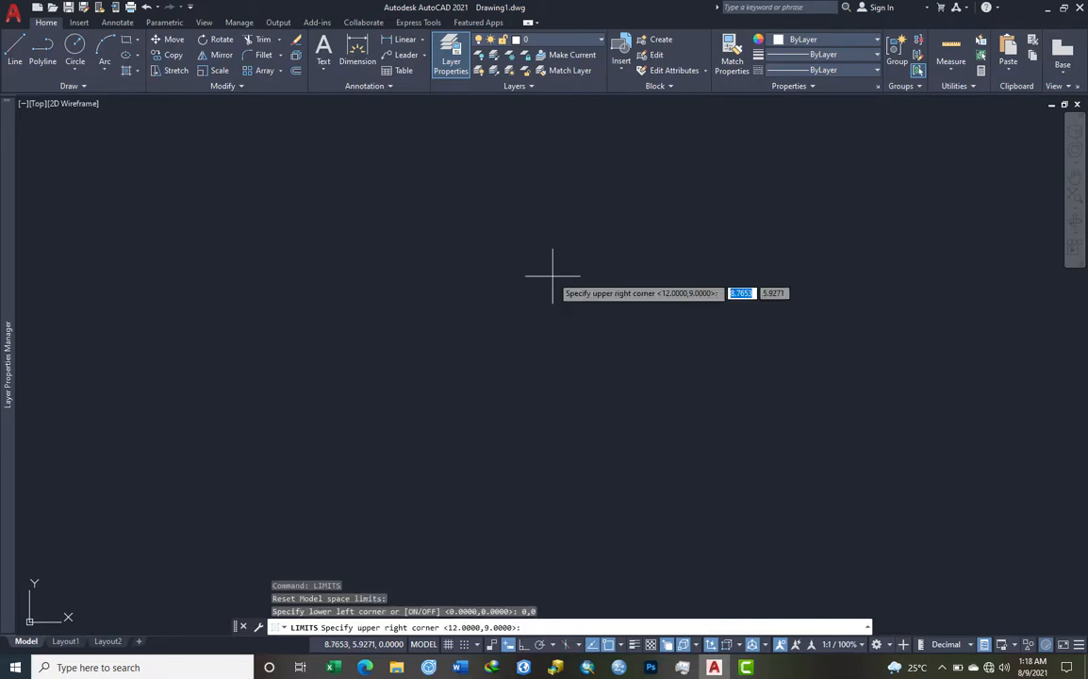
Step: Set the upper-right corner of the model space limits to 420000,210000
type("420")
type("000")
key("Tab")
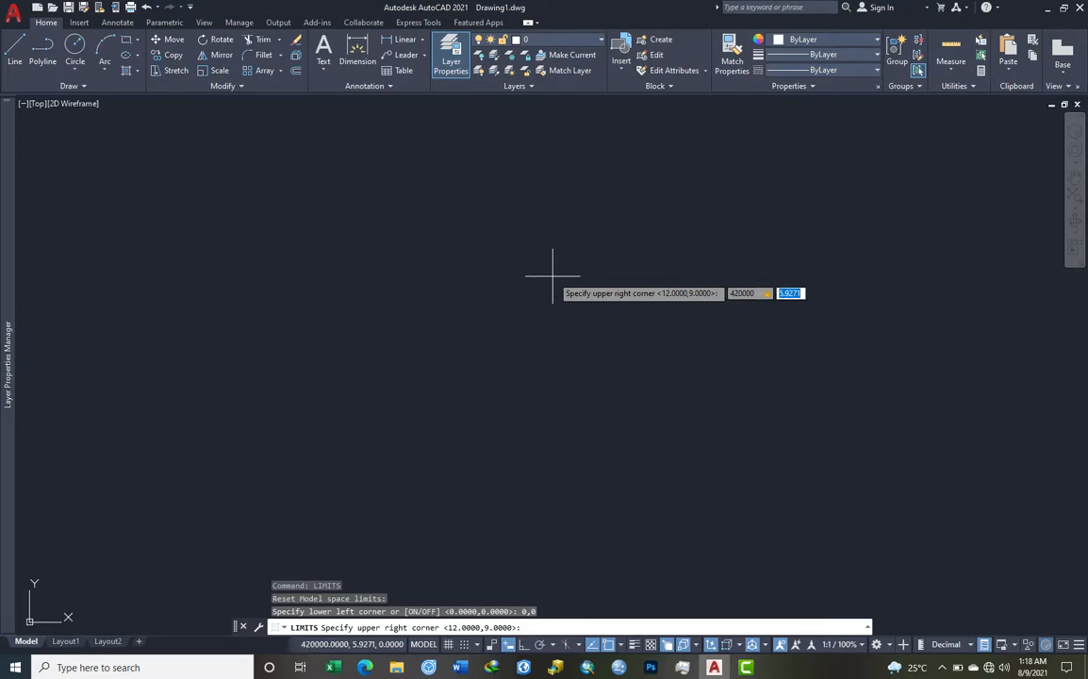
type("210000")
key("Return")
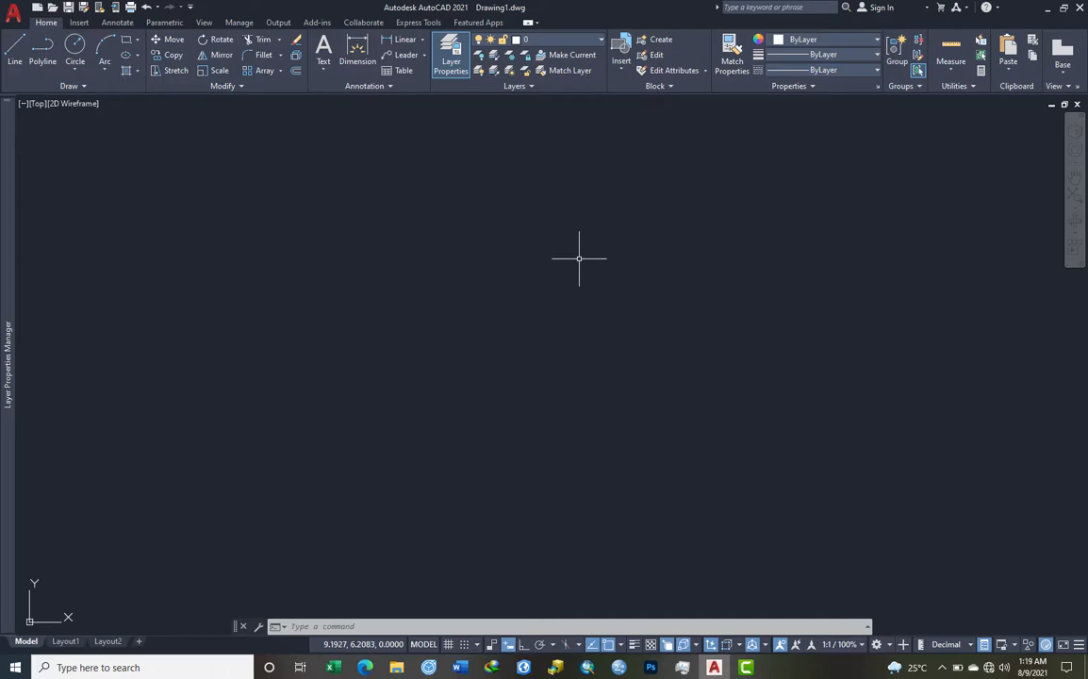
Step: Set the drawing units to a length precision of 0 and the insertion scale to millimeters
type("UNITS")
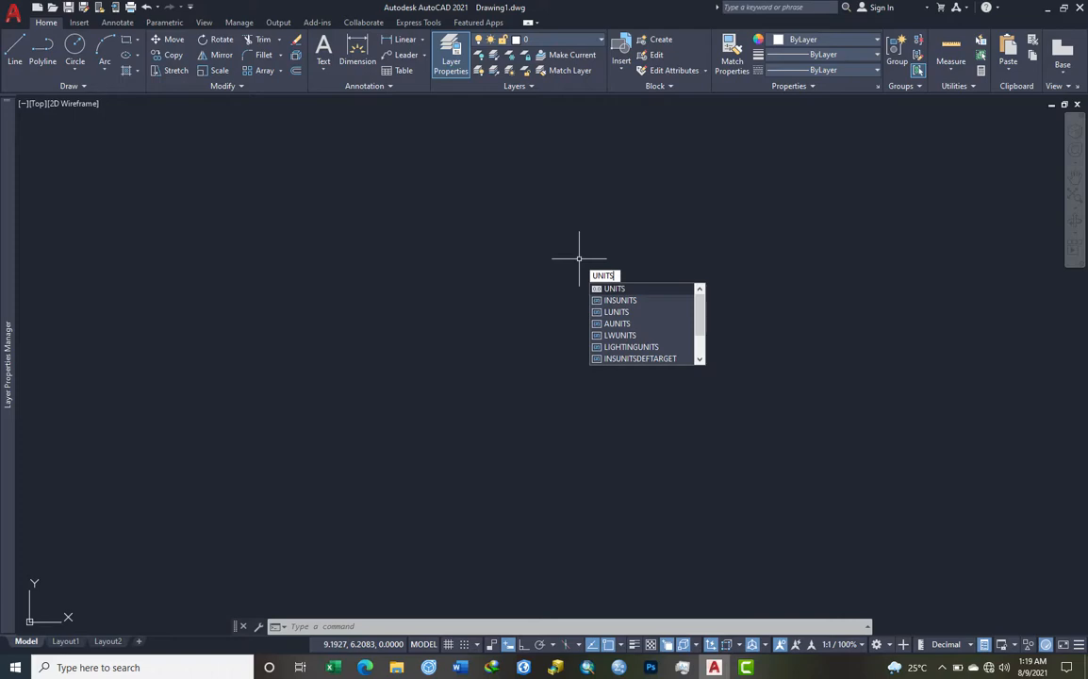
key("Return")
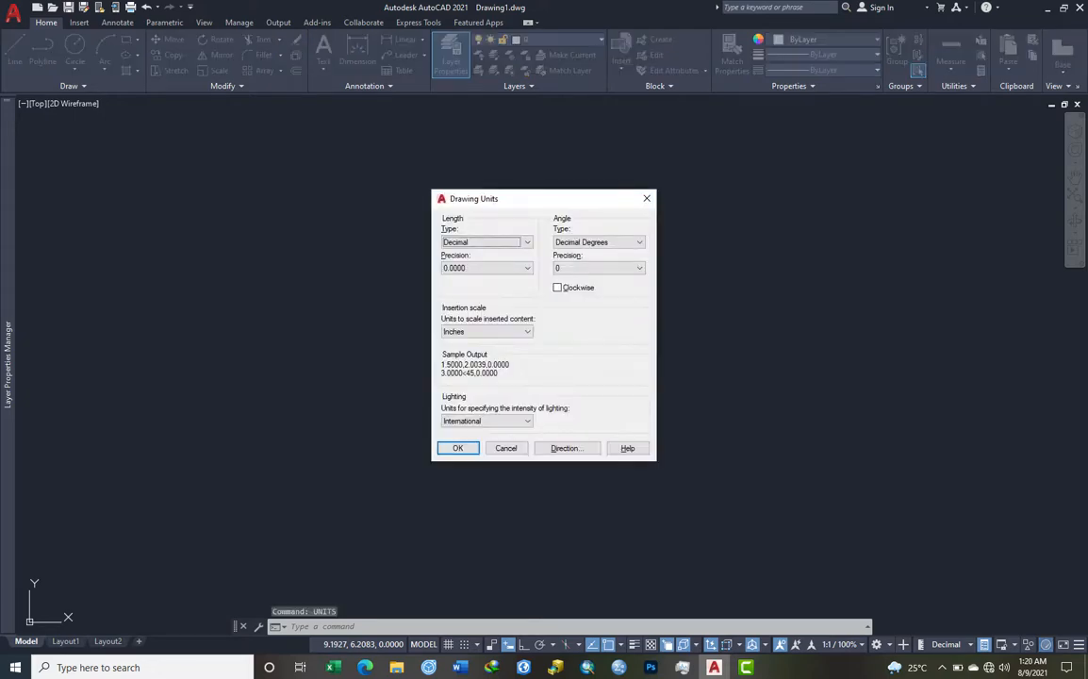
left_click(488, 269)
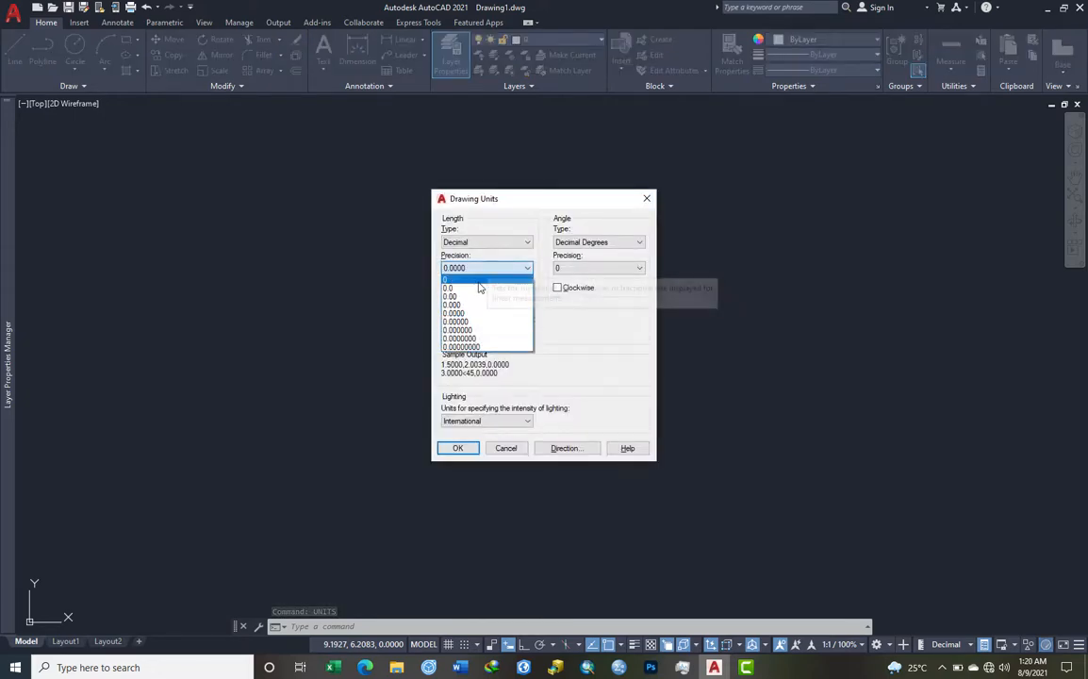
left_click(478, 281)
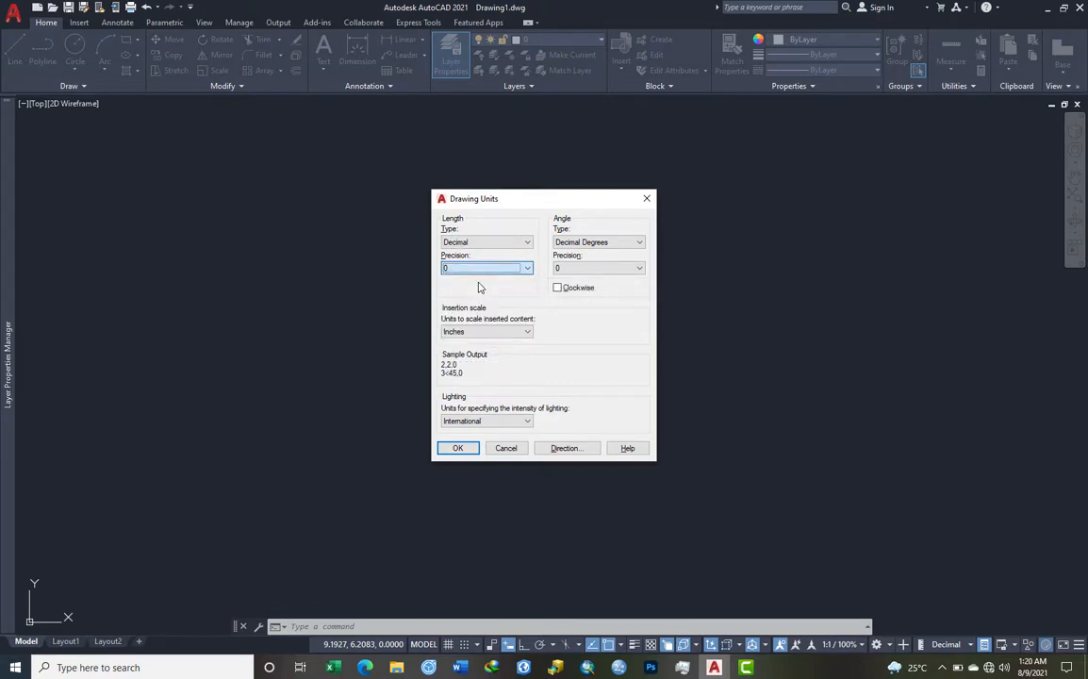
left_click(489, 332)
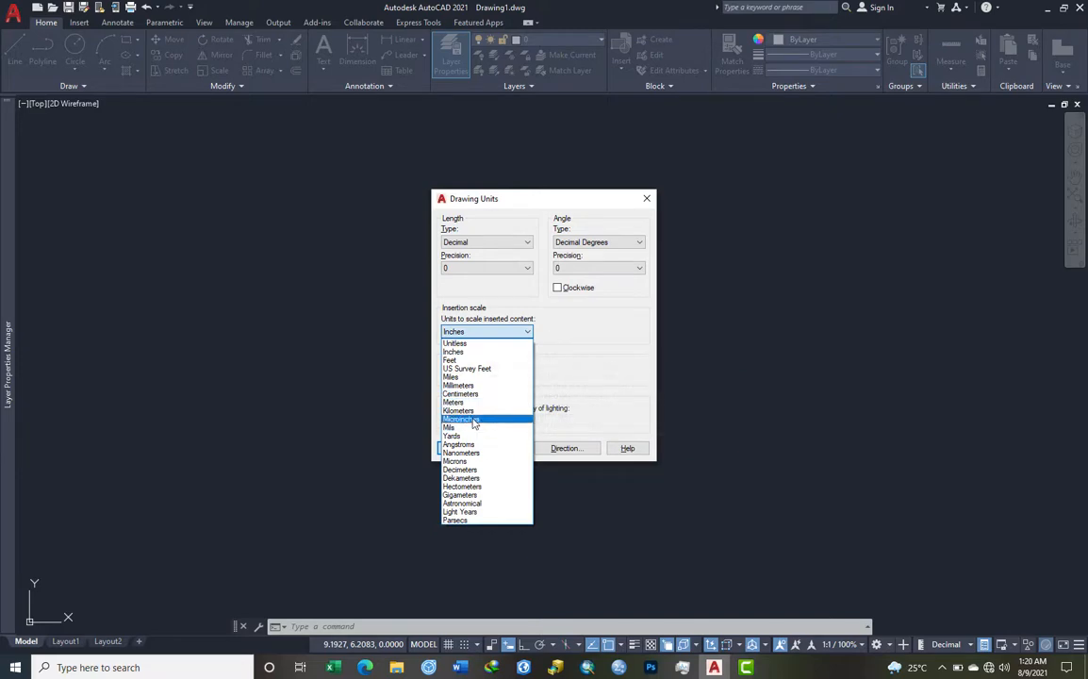
left_click(472, 387)
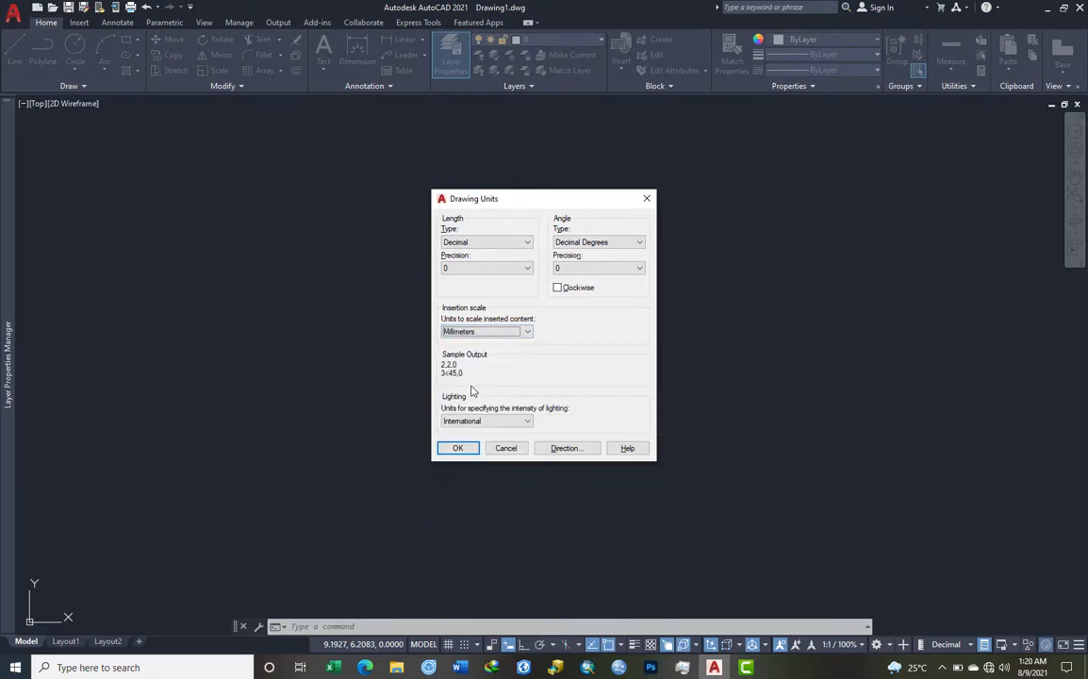
Step: Make the drawing's angles run clockwise with North as the base angle, and apply the unit settings
left_click(569, 292)
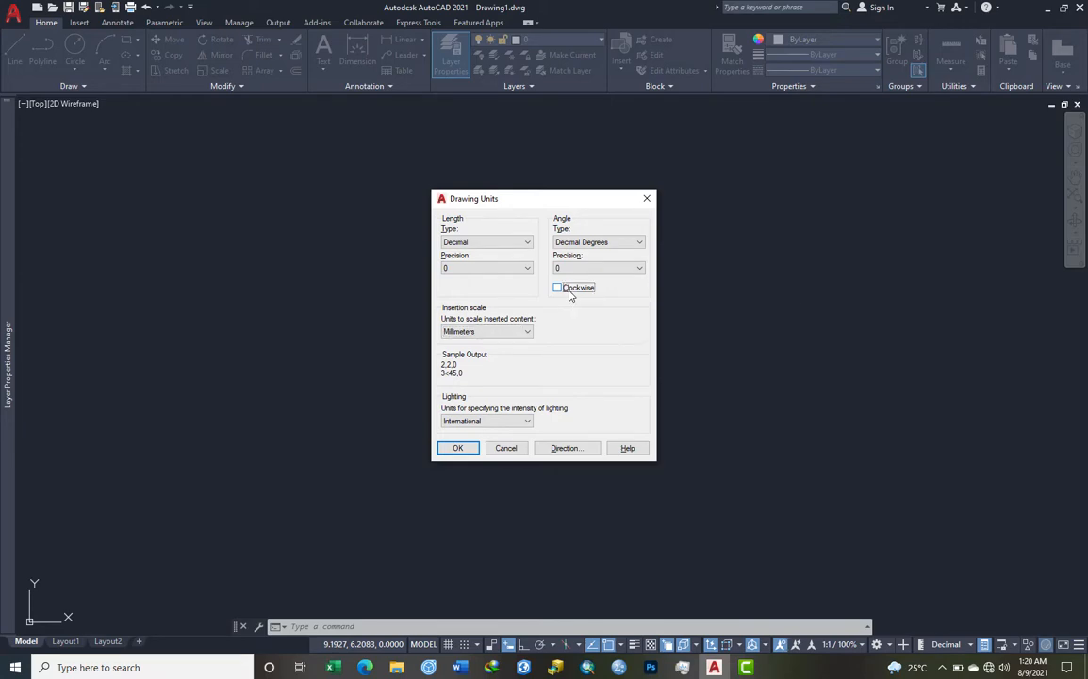
left_click(566, 449)
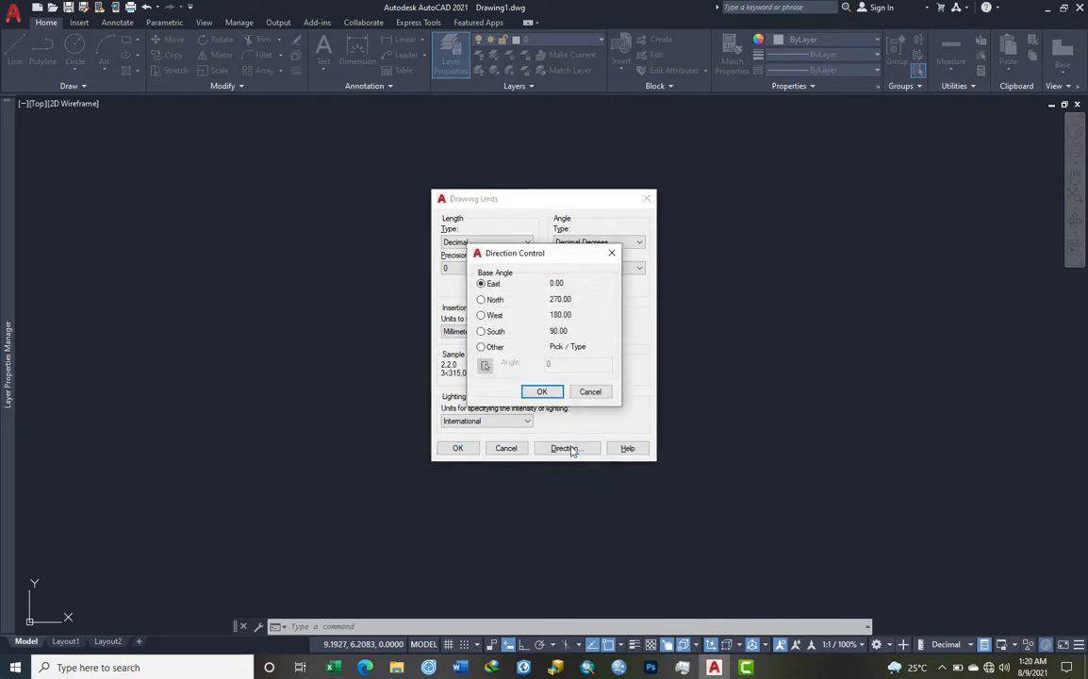
left_click(488, 300)
left_click(542, 391)
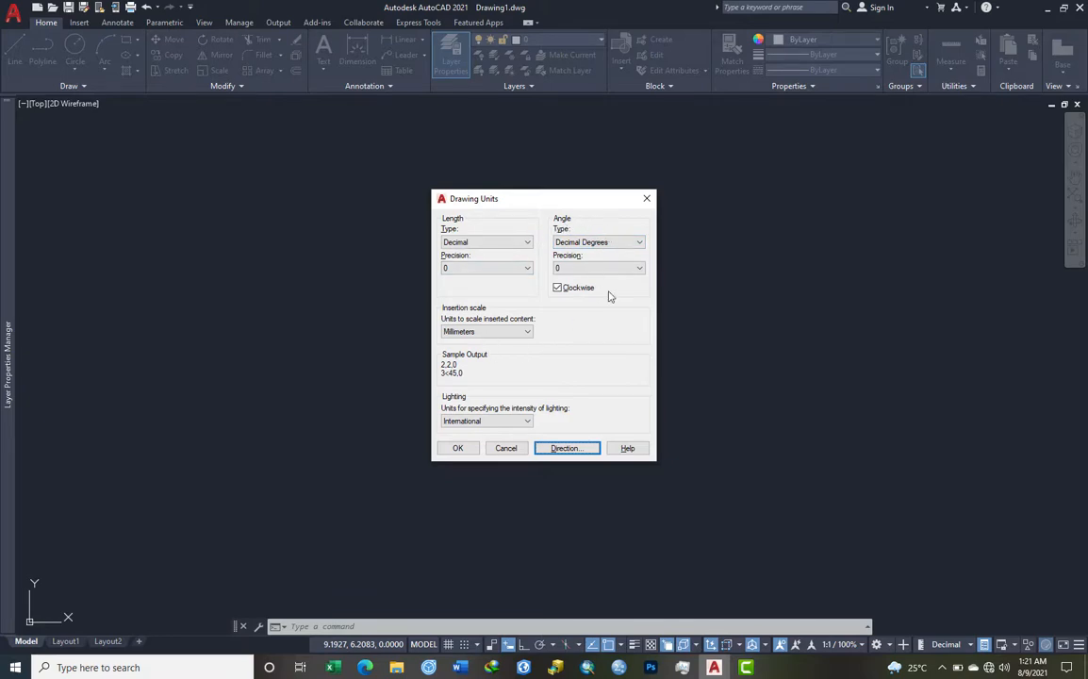
left_click(458, 449)
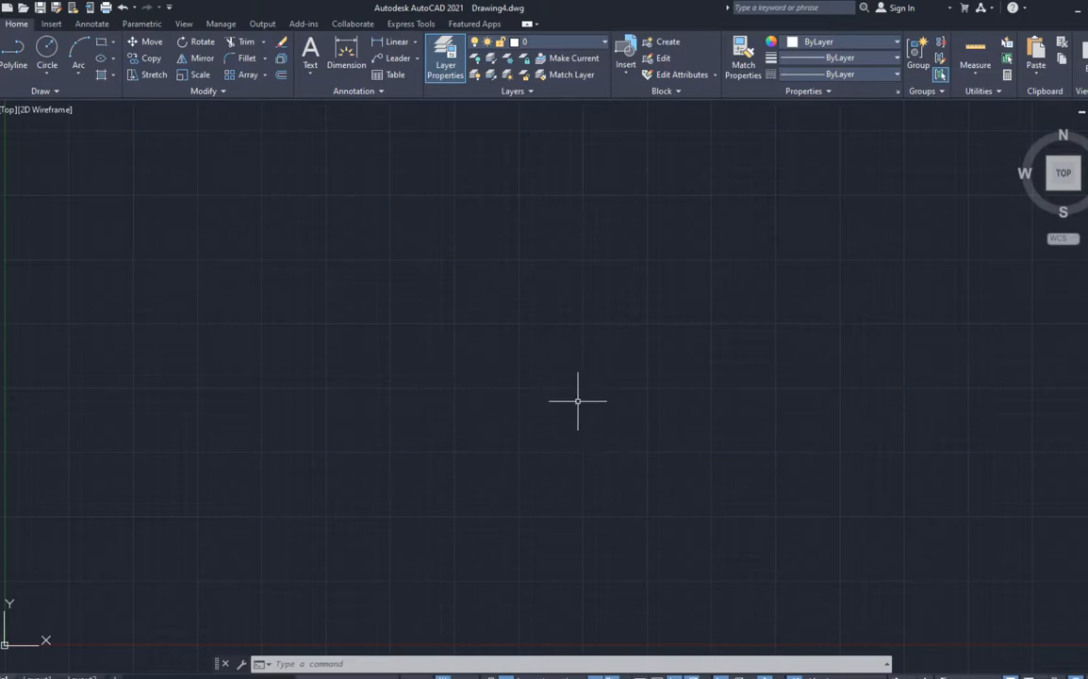
Step: Zoom the view to All so that it covers the full drawing limits
type("z")
key("Return")
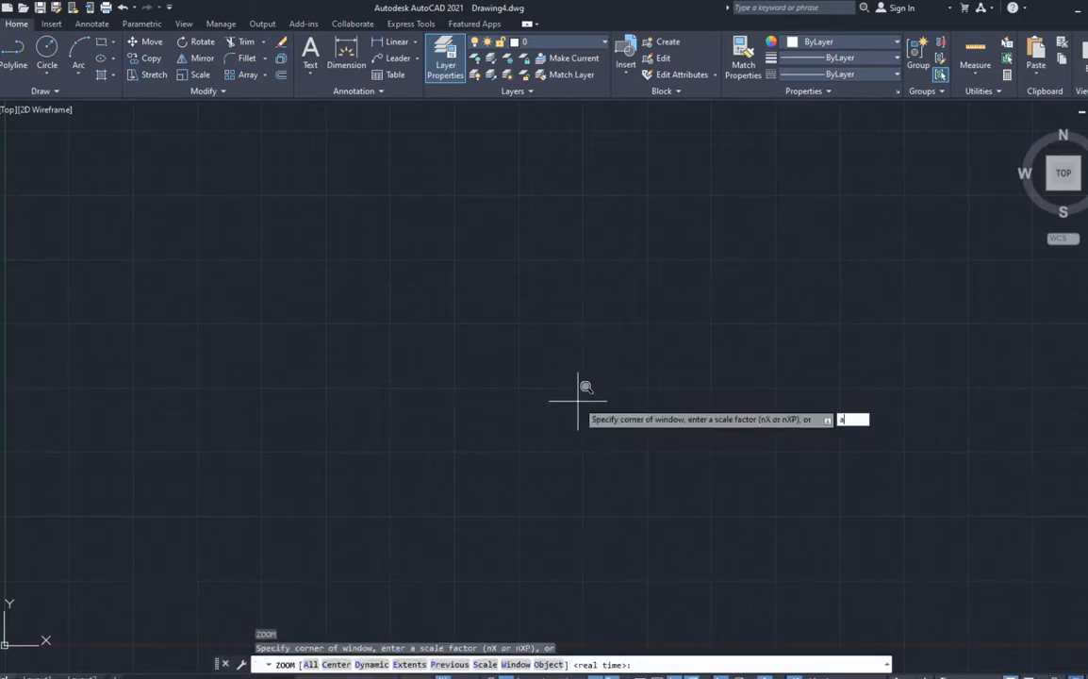
type("a")
key("Return")
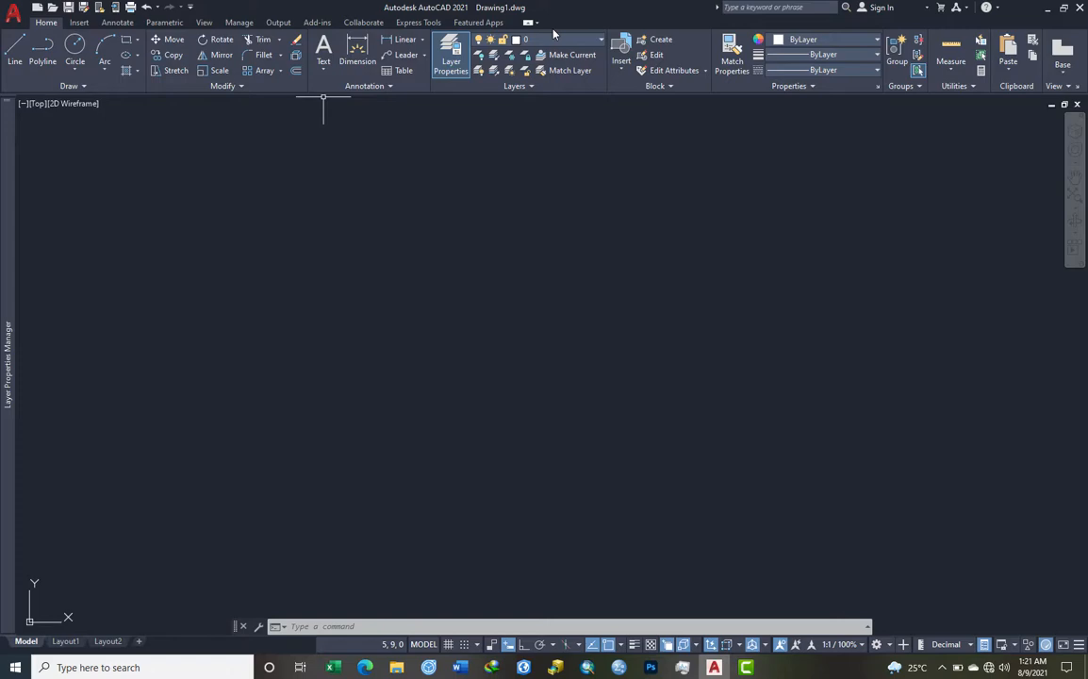
Step: In the Standard dimension style, set the dimension lines' color, linetype and lineweight to ByLayer and the baseline spacing to 120
left_click(393, 88)
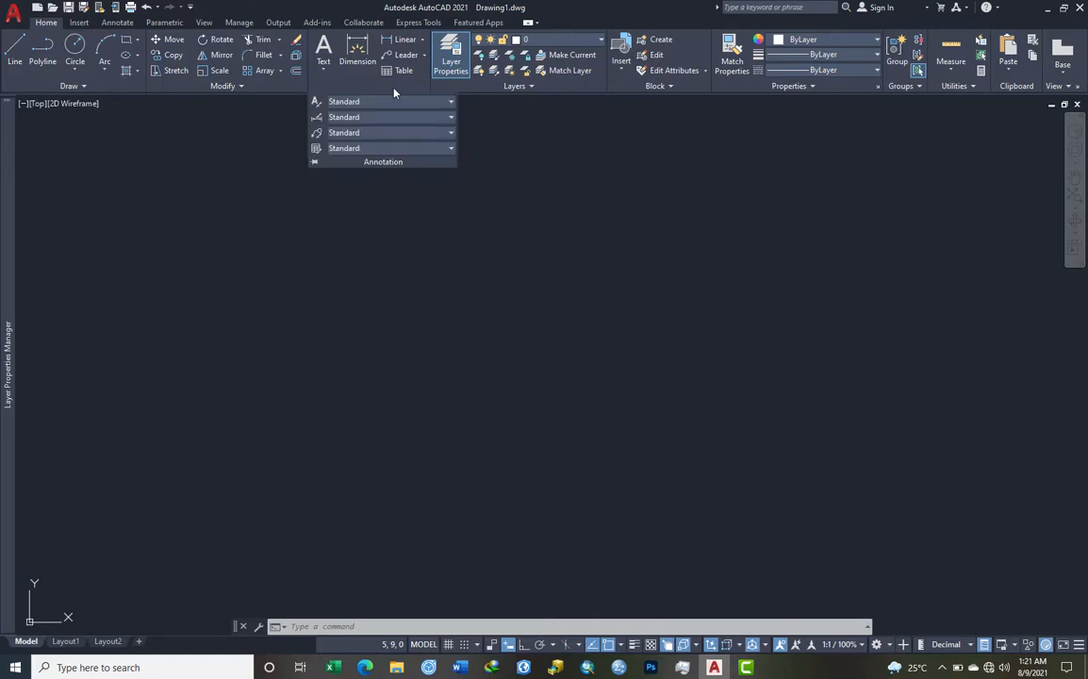
left_click(316, 118)
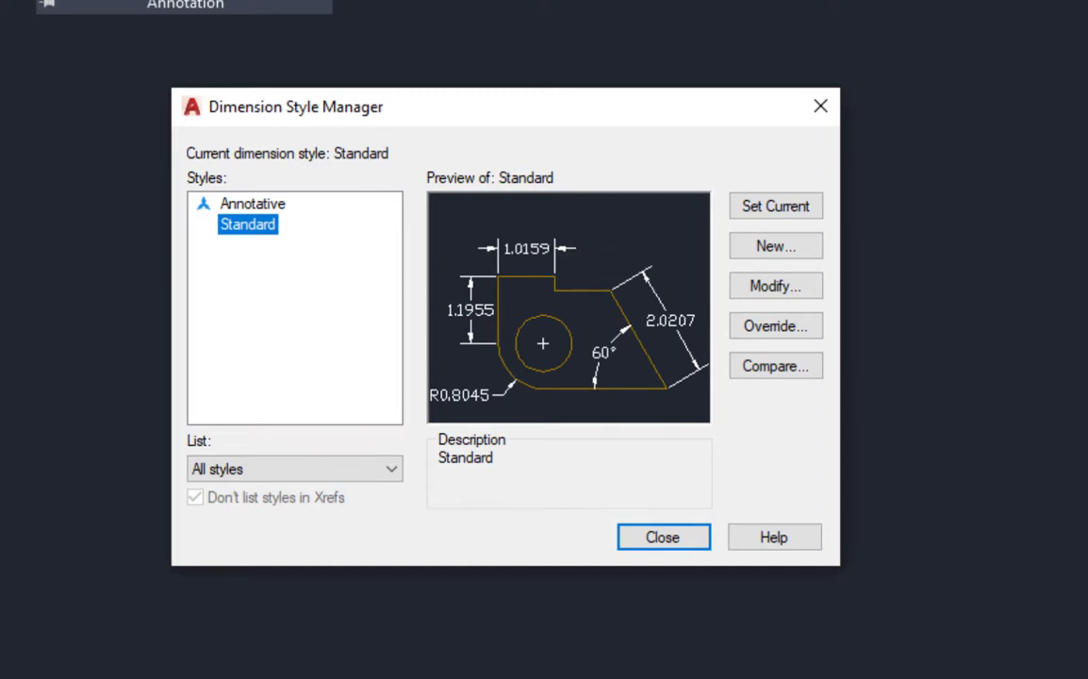
left_click(772, 294)
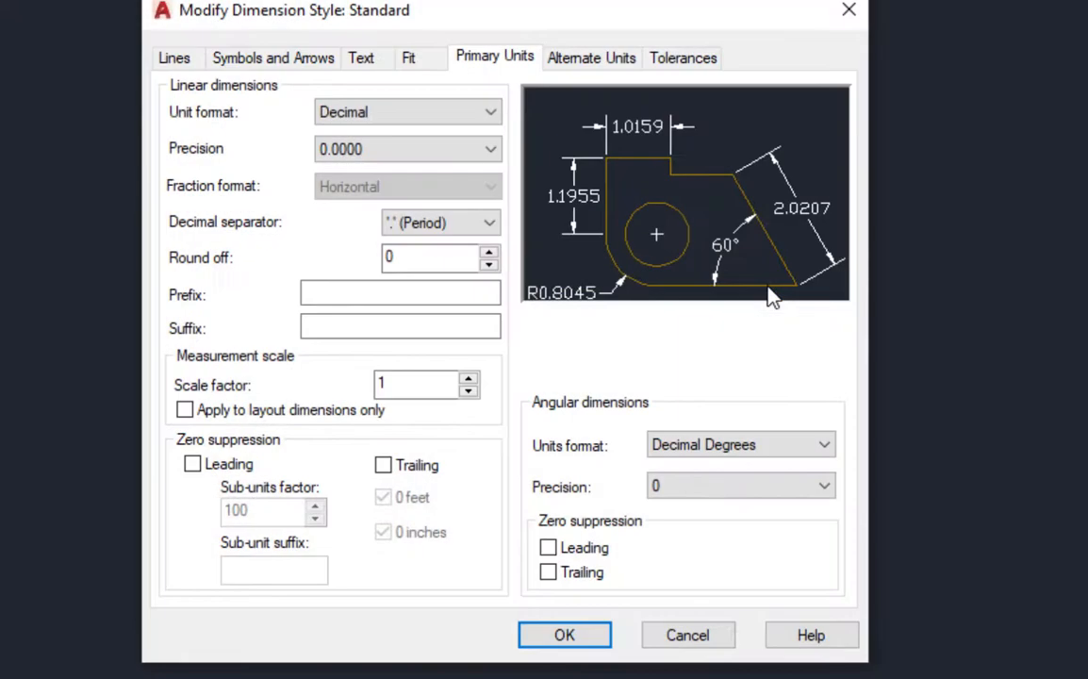
left_click(173, 58)
left_click(379, 114)
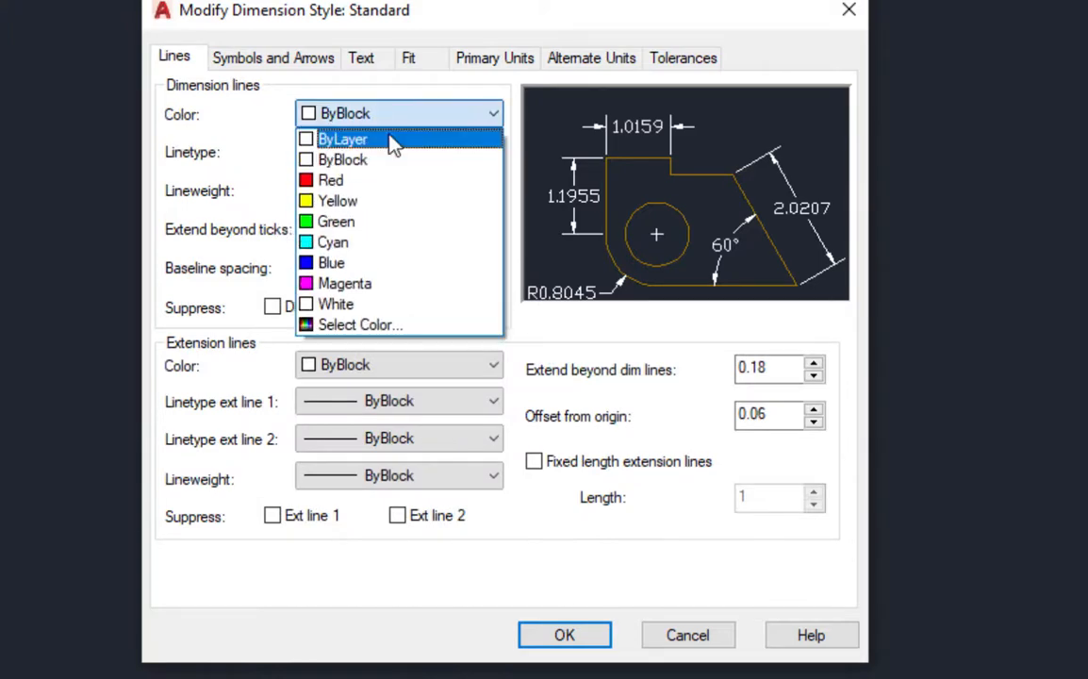
left_click(388, 139)
left_click(389, 147)
left_click(418, 175)
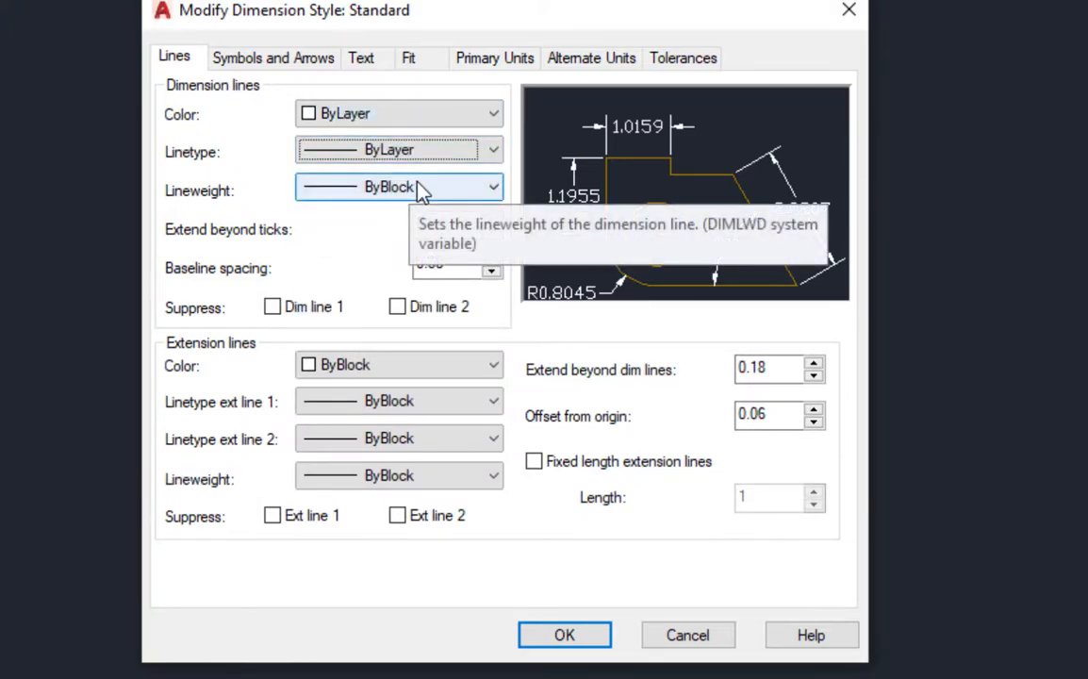
left_click(421, 190)
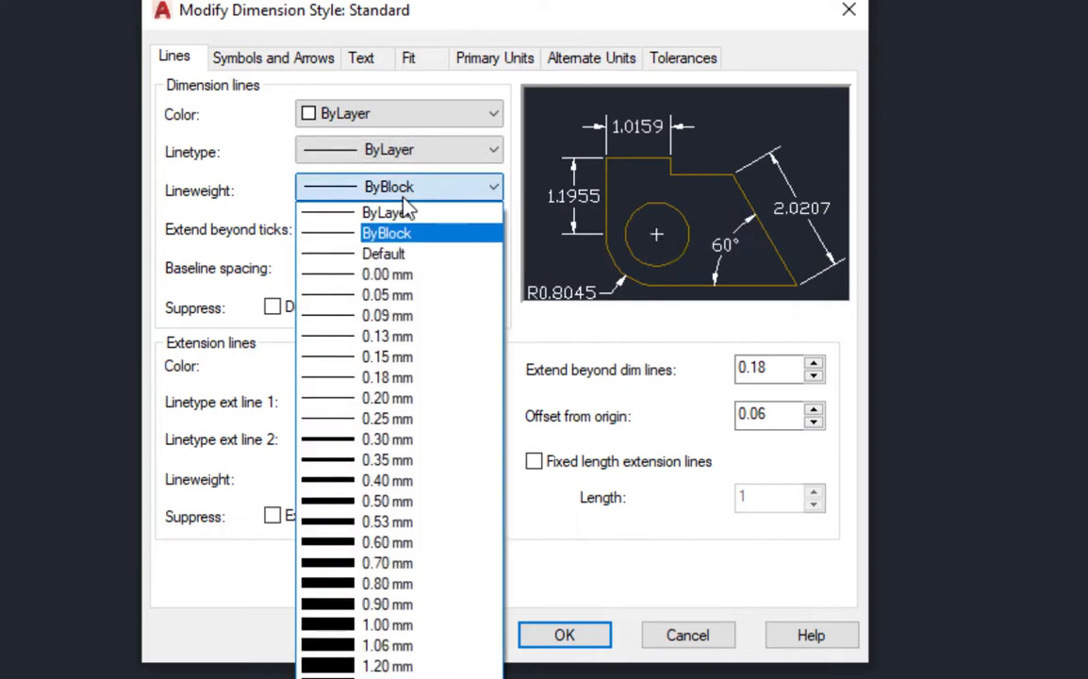
left_click(408, 213)
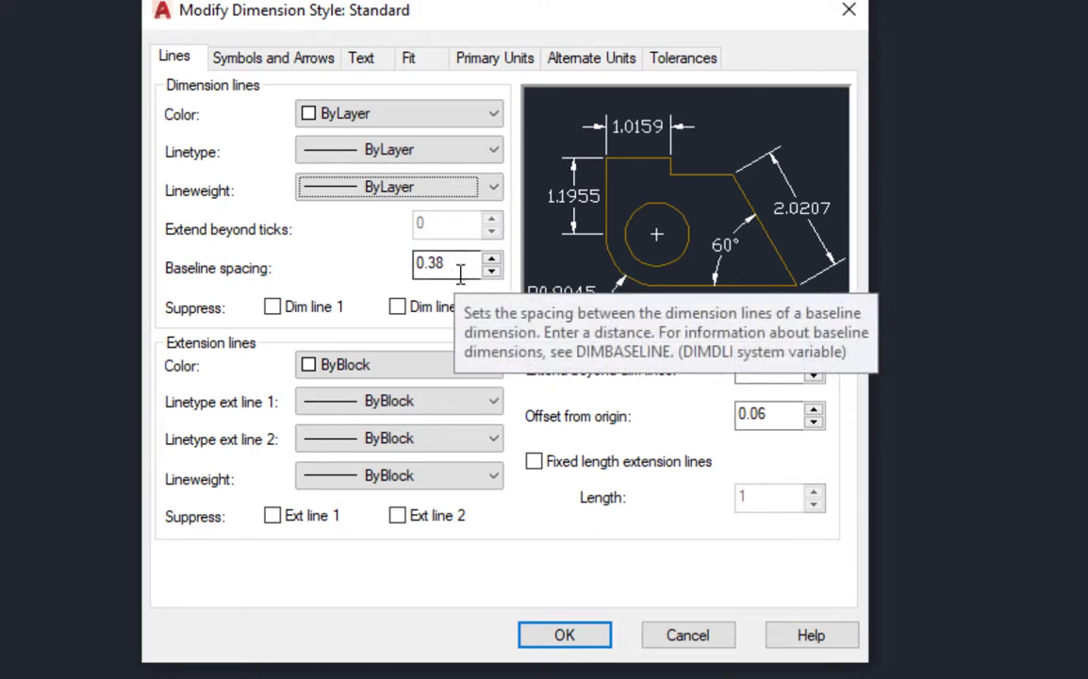
left_click_drag(460, 271, 383, 264)
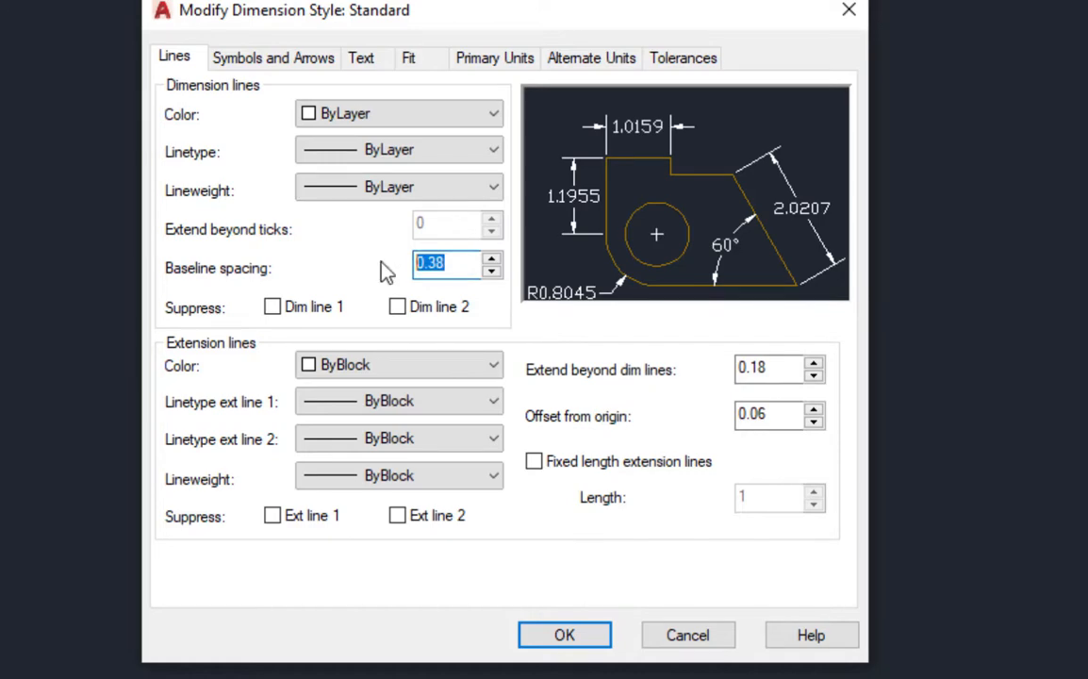
type("120")
Step: Set the extension lines' color, both extension linetypes and their lineweight to ByLayer
left_click(455, 364)
left_click(404, 389)
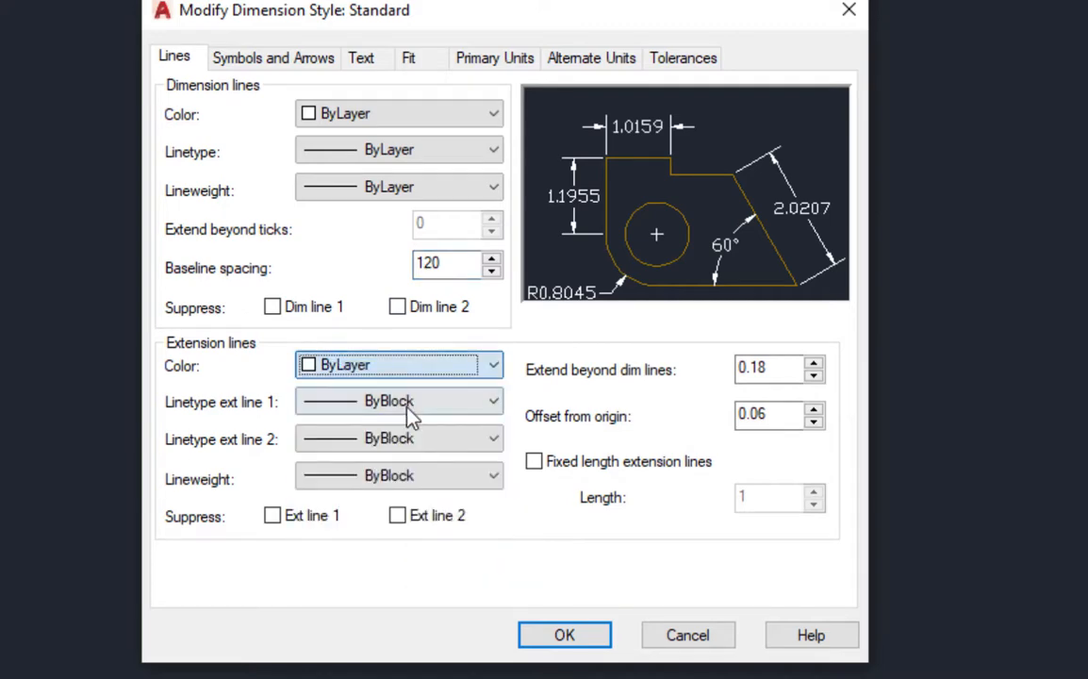
left_click(409, 405)
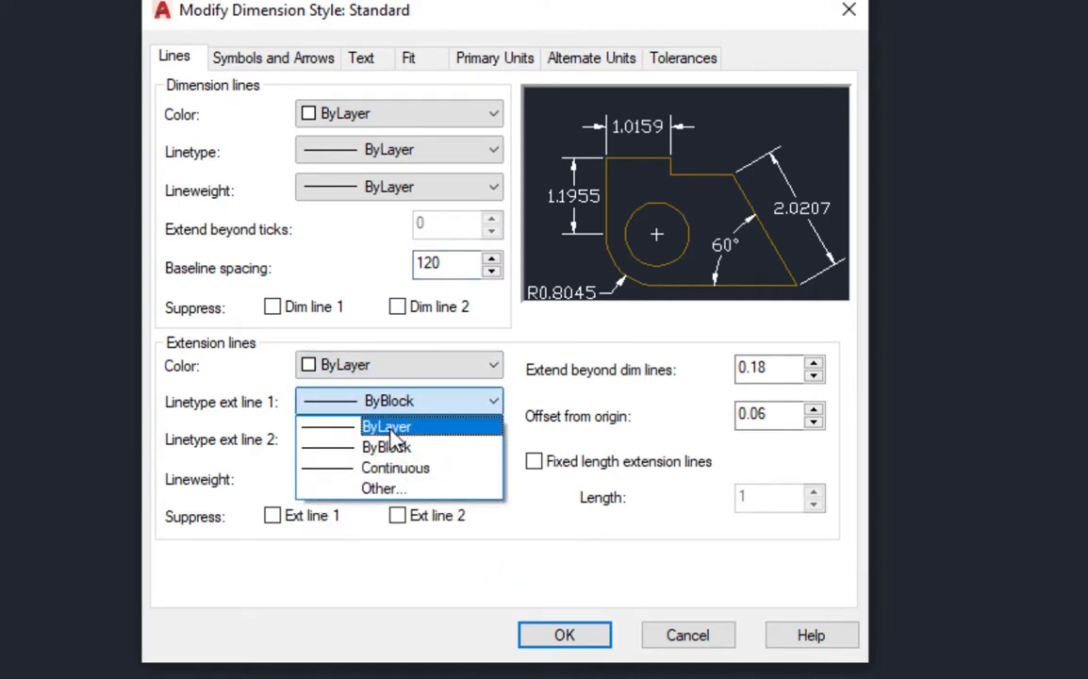
left_click(392, 430)
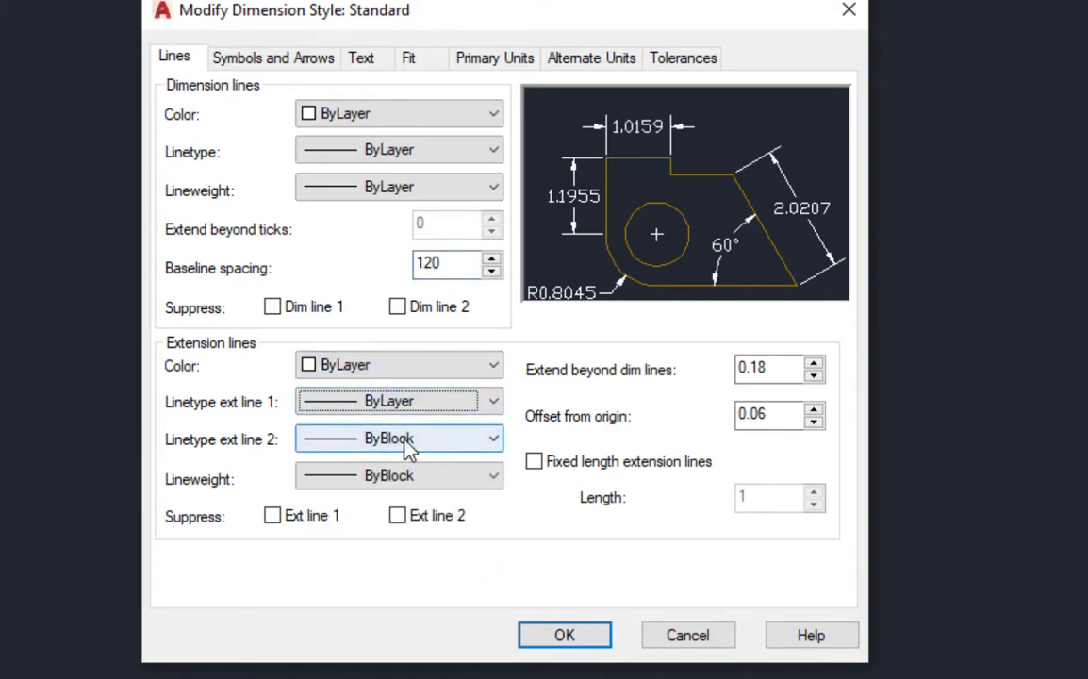
left_click(406, 443)
left_click(403, 462)
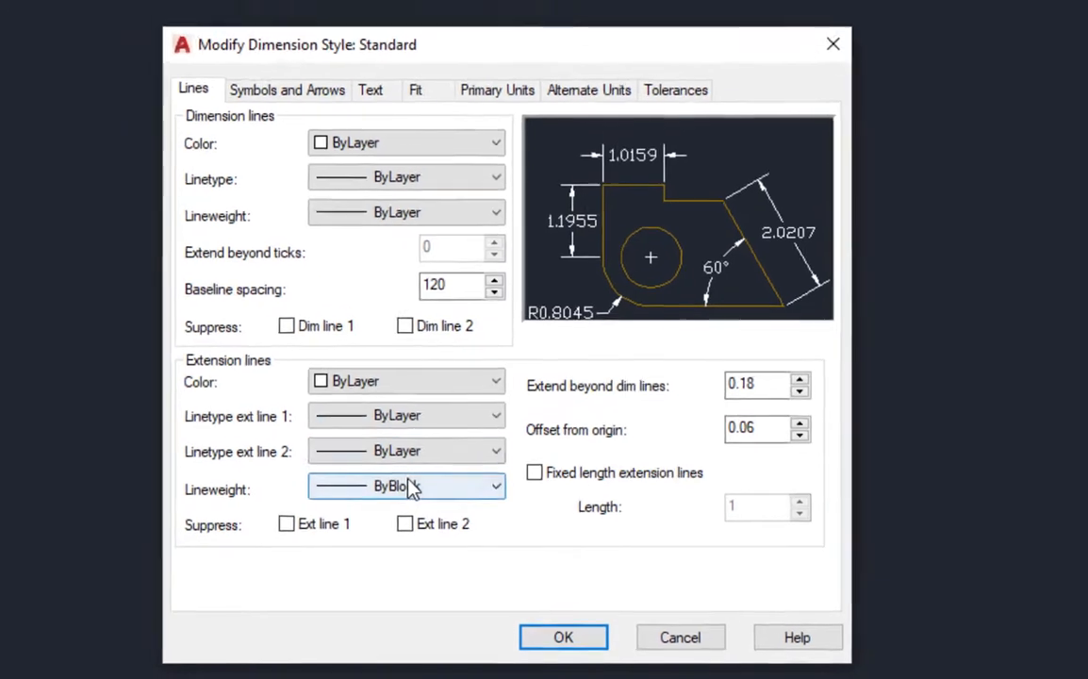
left_click(401, 479)
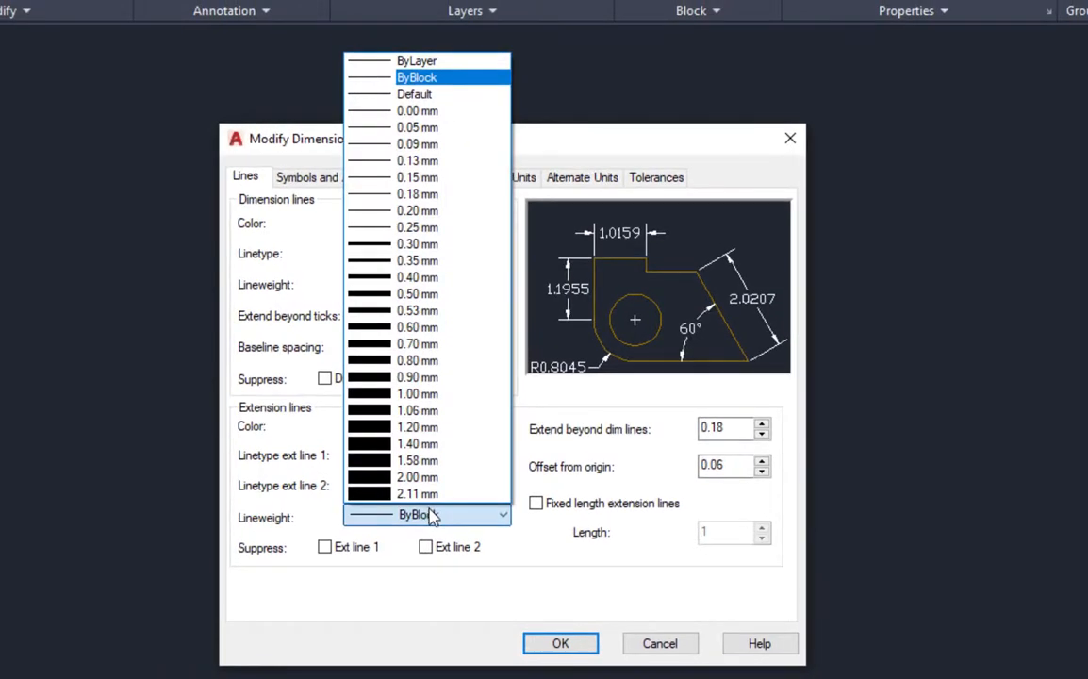
left_click(474, 63)
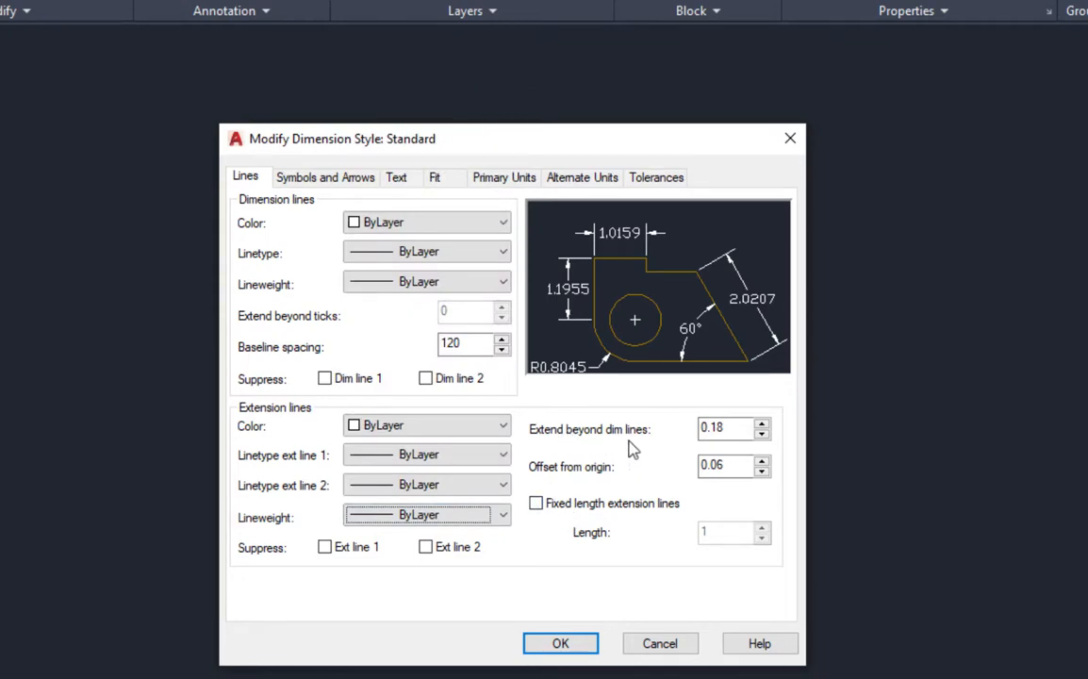
Step: Set the extension lines to extend 150 beyond the dimension lines, with an offset from origin of 150
left_click(724, 429)
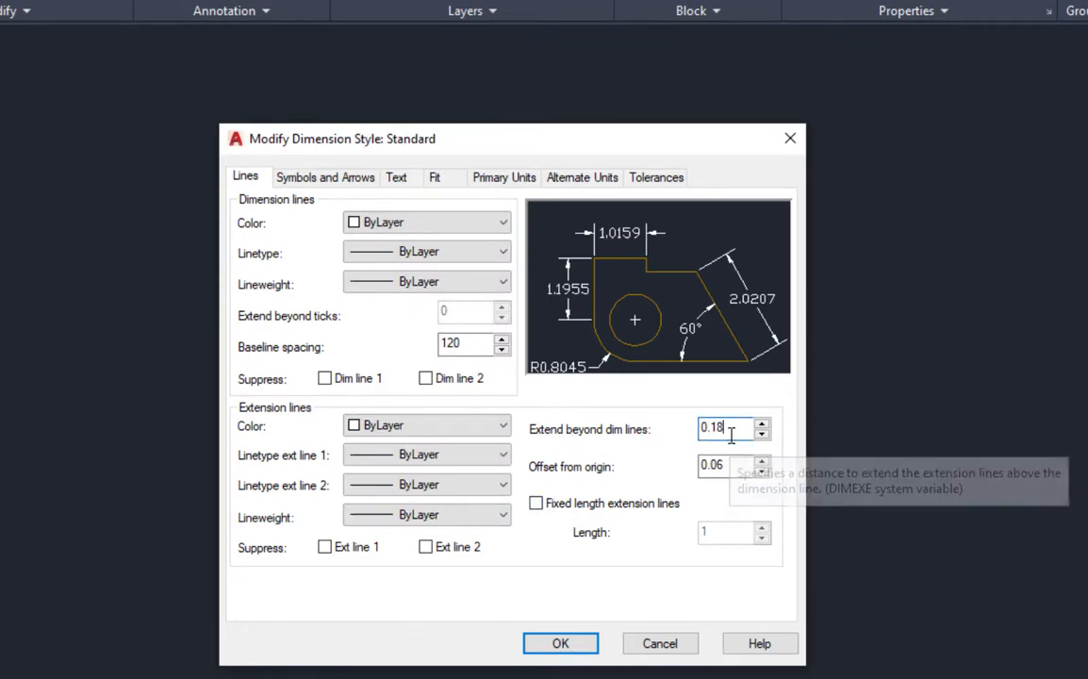
left_click_drag(731, 430, 663, 426)
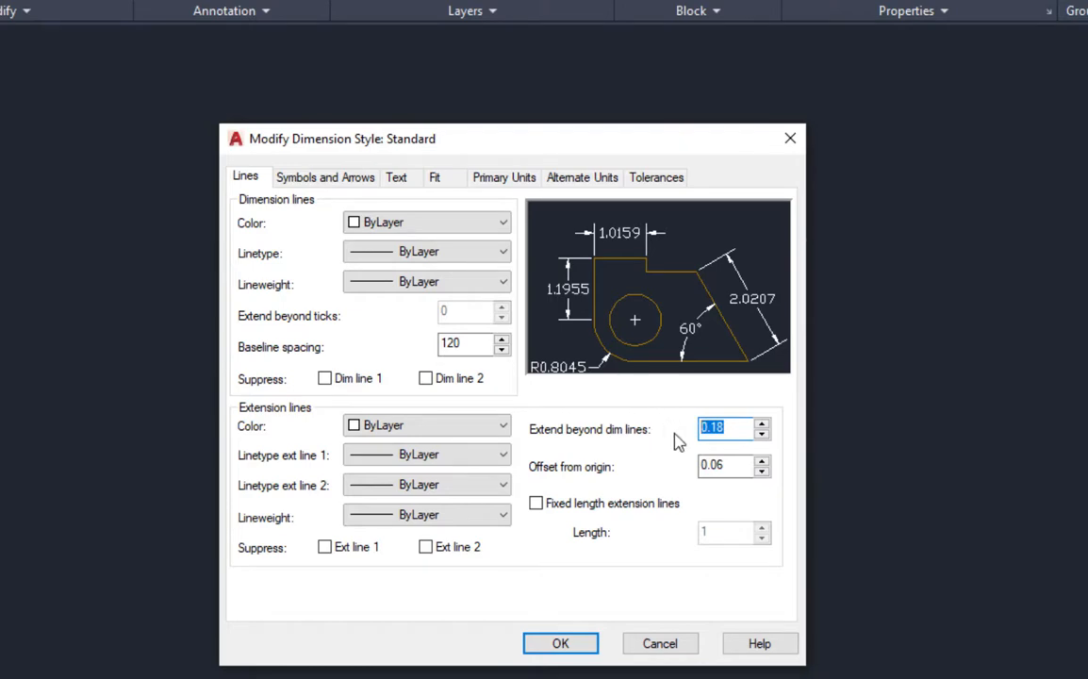
type("150")
left_click(729, 463)
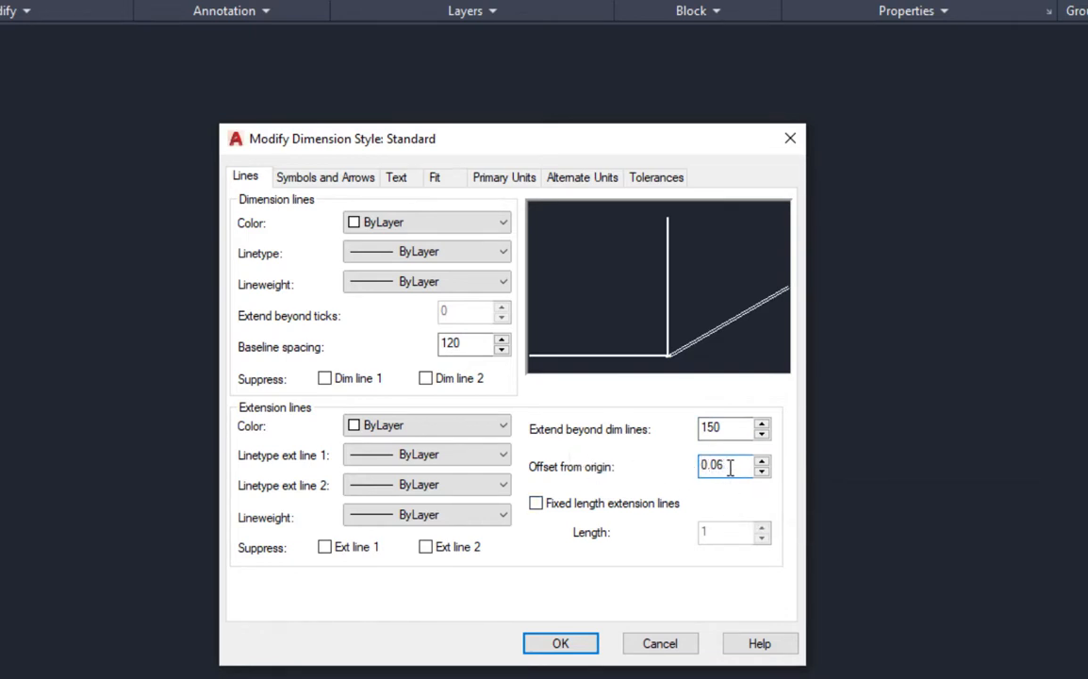
left_click_drag(729, 469, 683, 476)
type("150")
Step: Set the first and second arrowheads to Architectural tick, the leader arrowhead to Oblique and the arrow size to 180
left_click(327, 178)
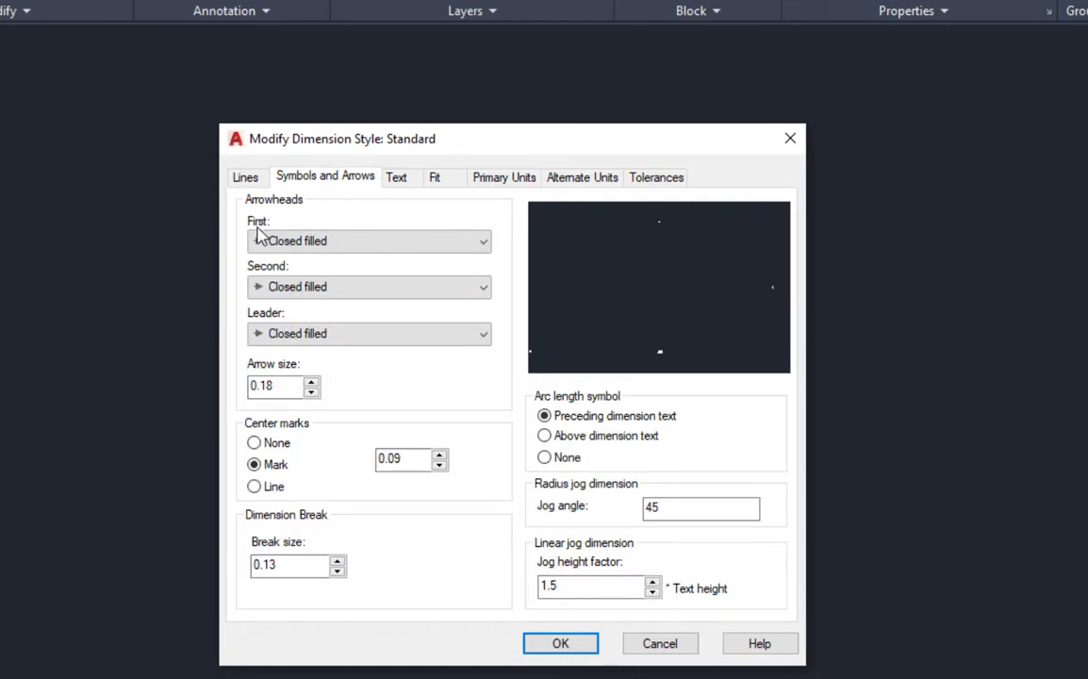
left_click(382, 242)
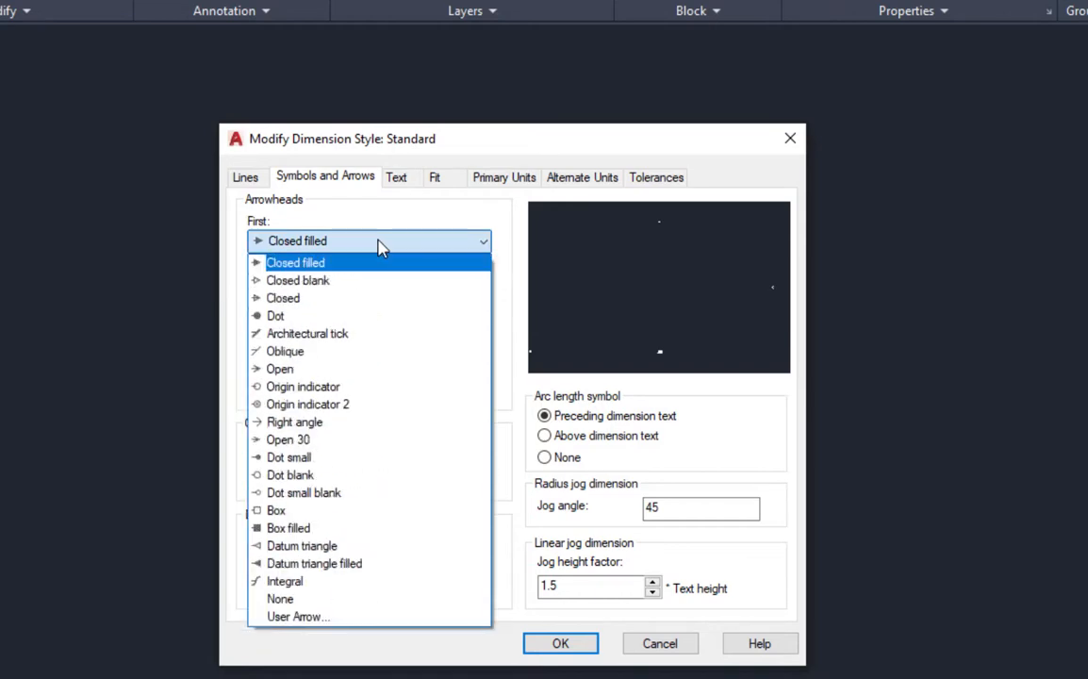
left_click(324, 334)
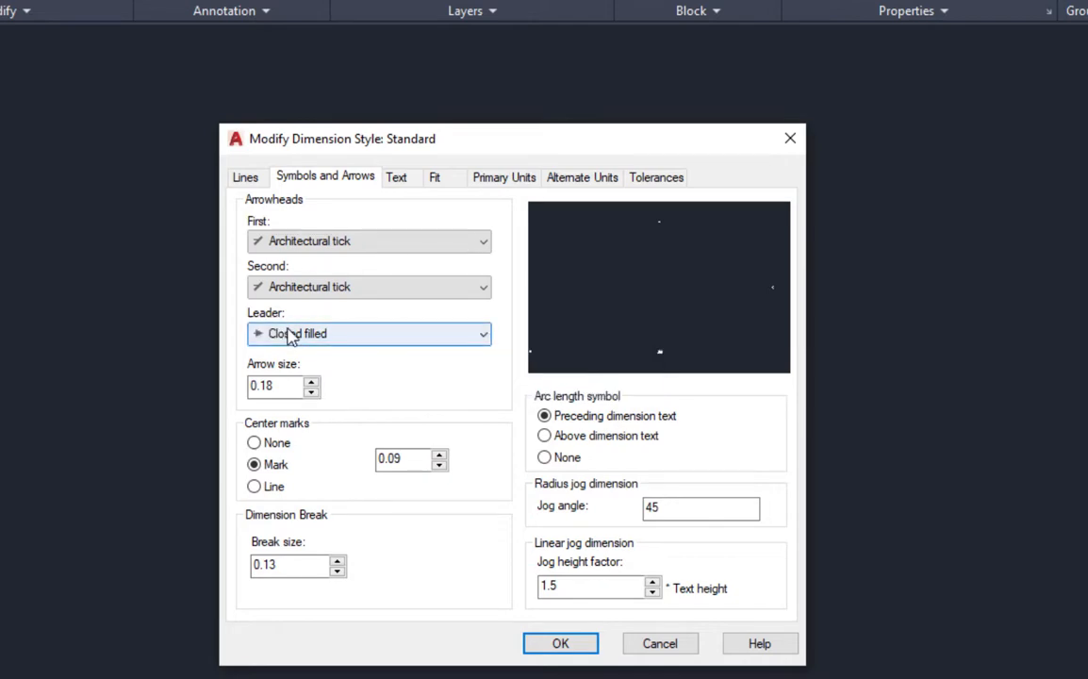
left_click(312, 334)
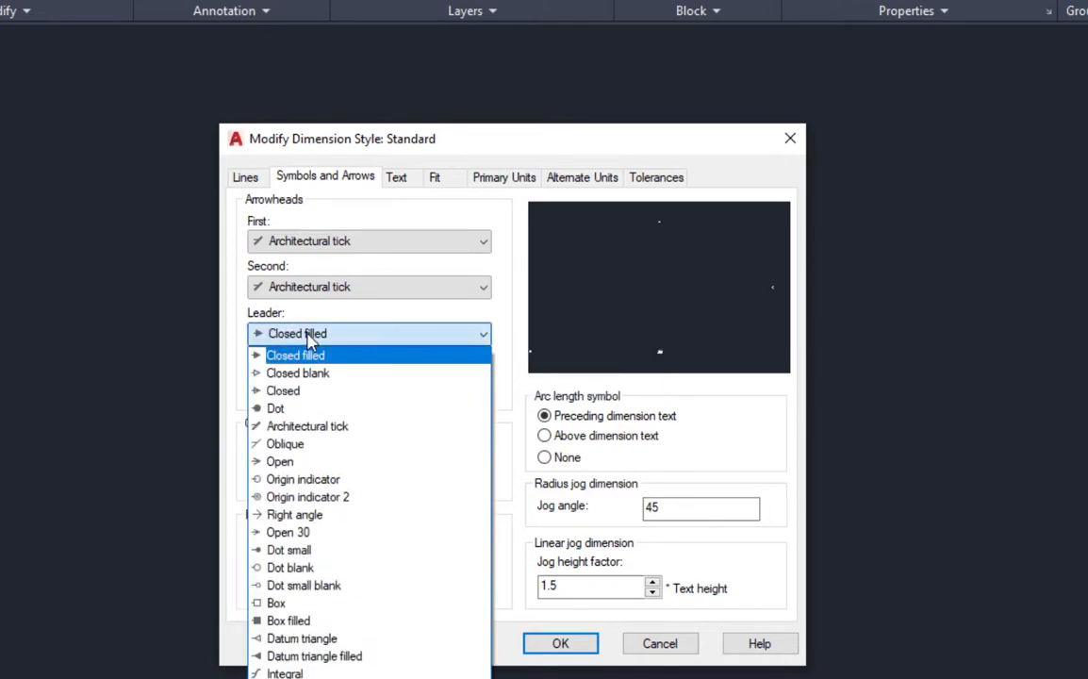
left_click(314, 444)
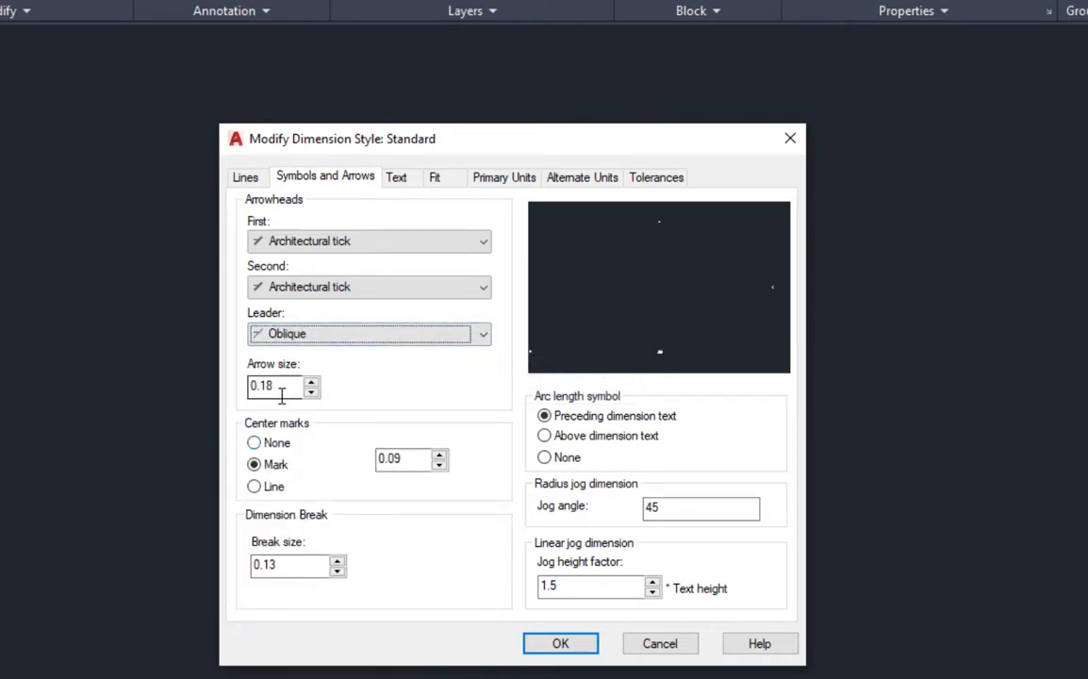
left_click_drag(282, 388, 235, 389)
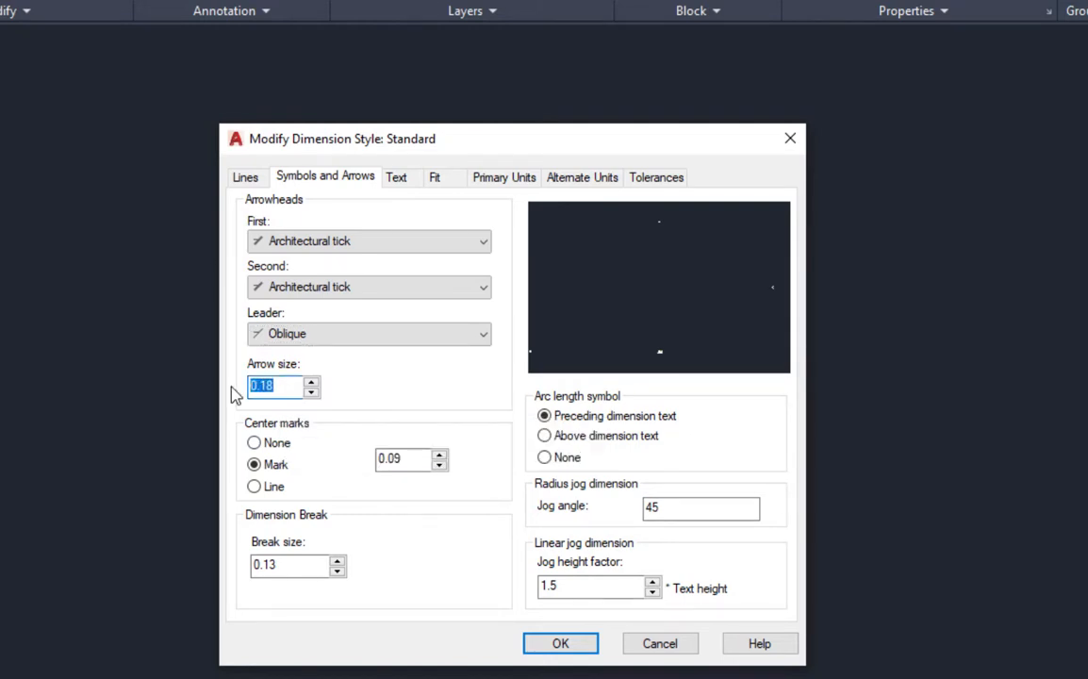
type("180")
Step: Open the Standard text style from the dimension text settings and choose Comic Sans MS as its font
left_click(398, 179)
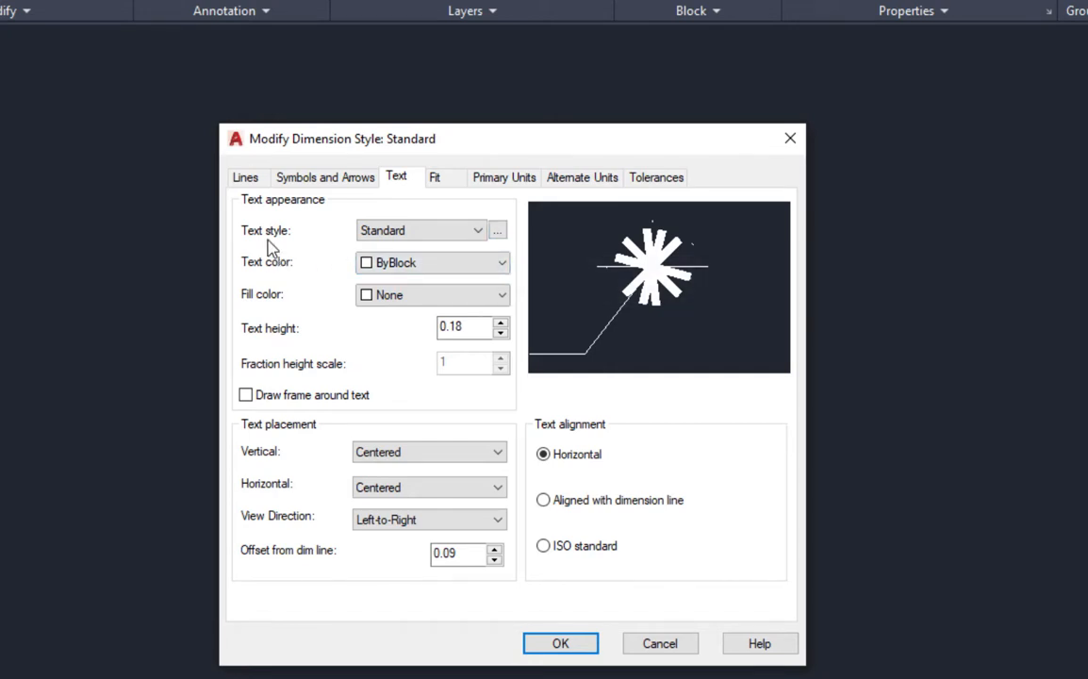
left_click(497, 231)
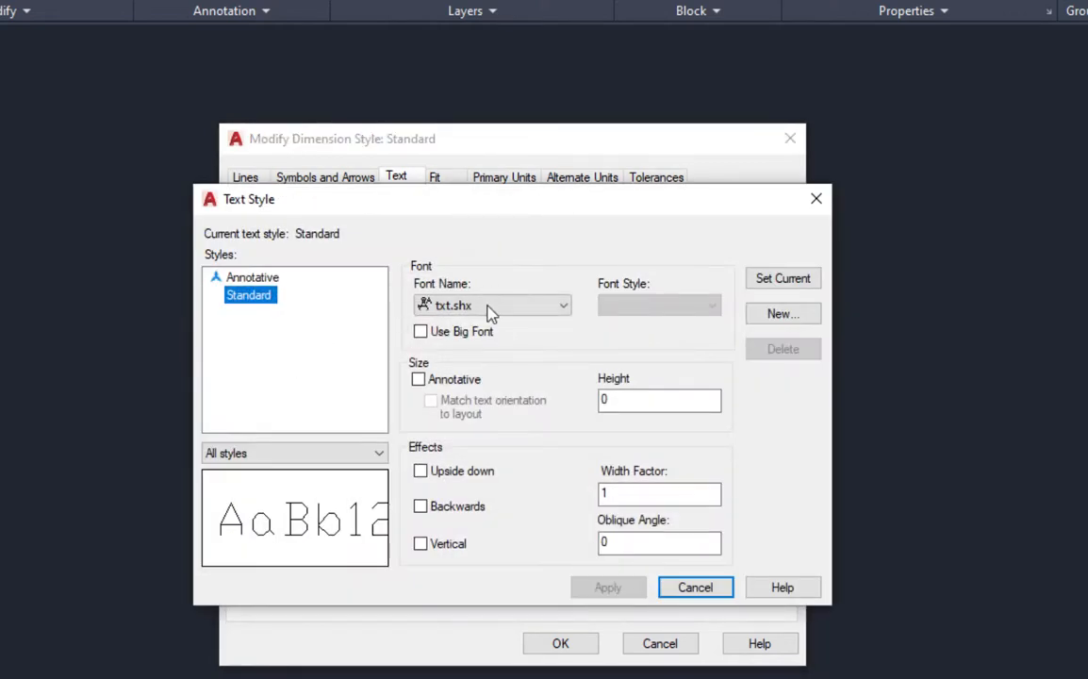
left_click(491, 306)
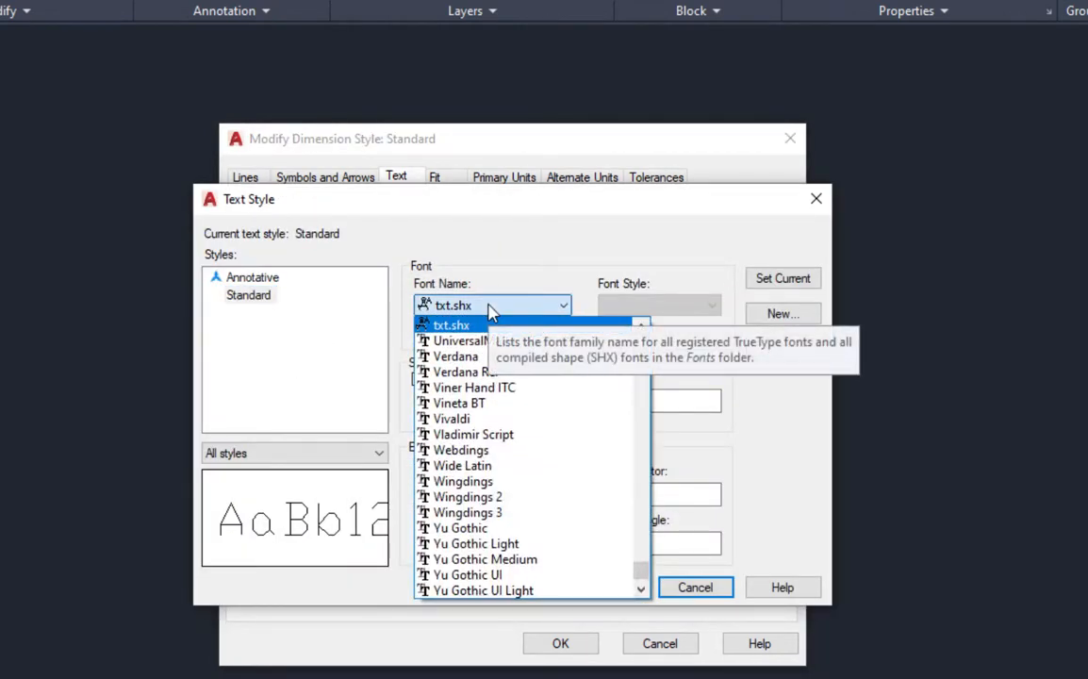
key("c")
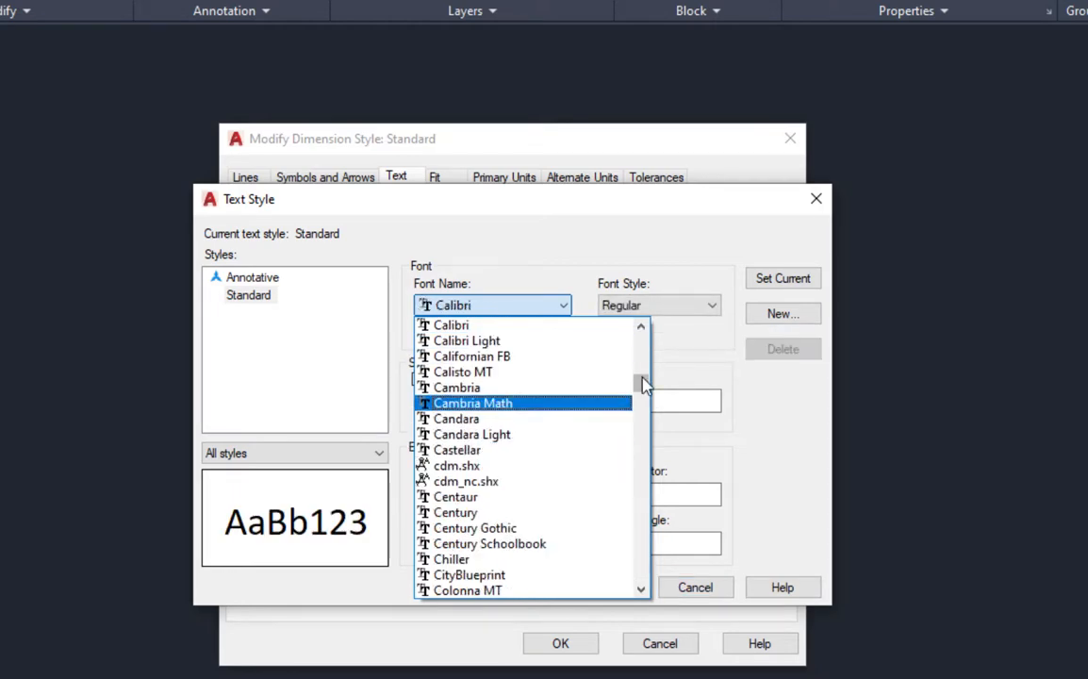
left_click_drag(644, 384, 644, 400)
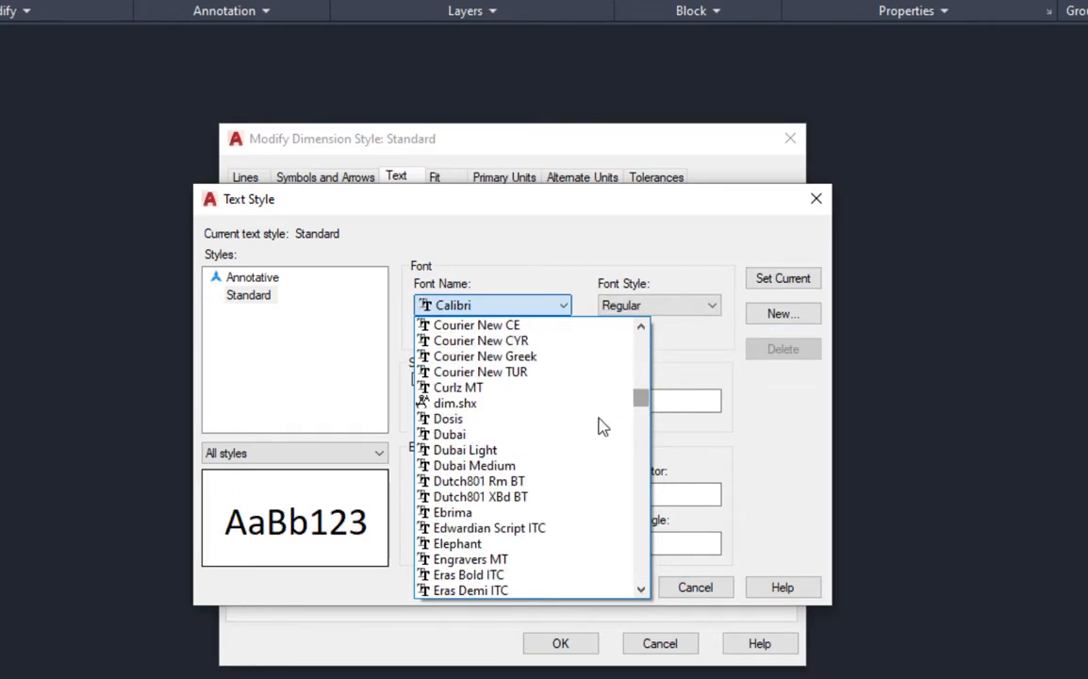
scroll(566, 444, "down", 2)
scroll(564, 441, "up", 5)
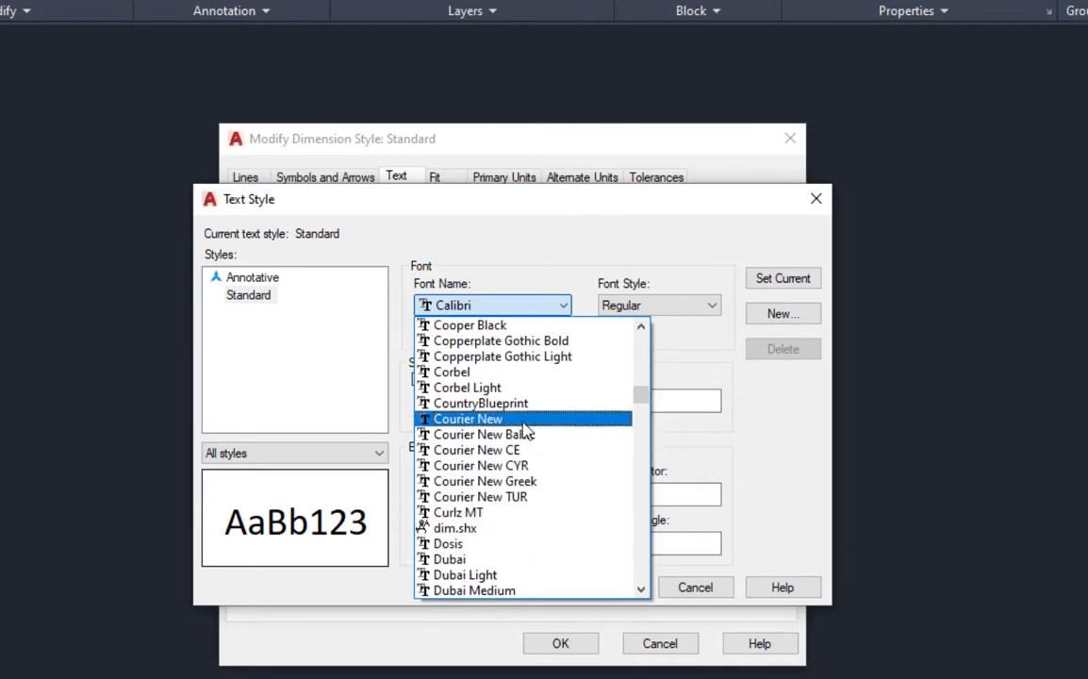
scroll(520, 430, "up", 1)
scroll(520, 430, "up", 1)
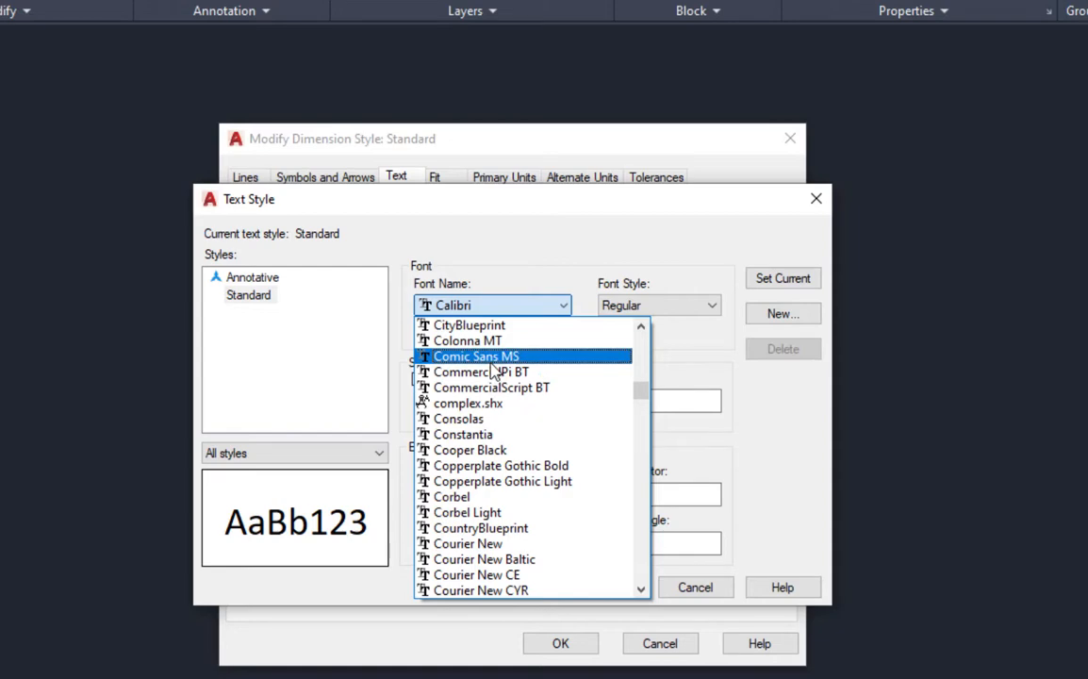
left_click(491, 362)
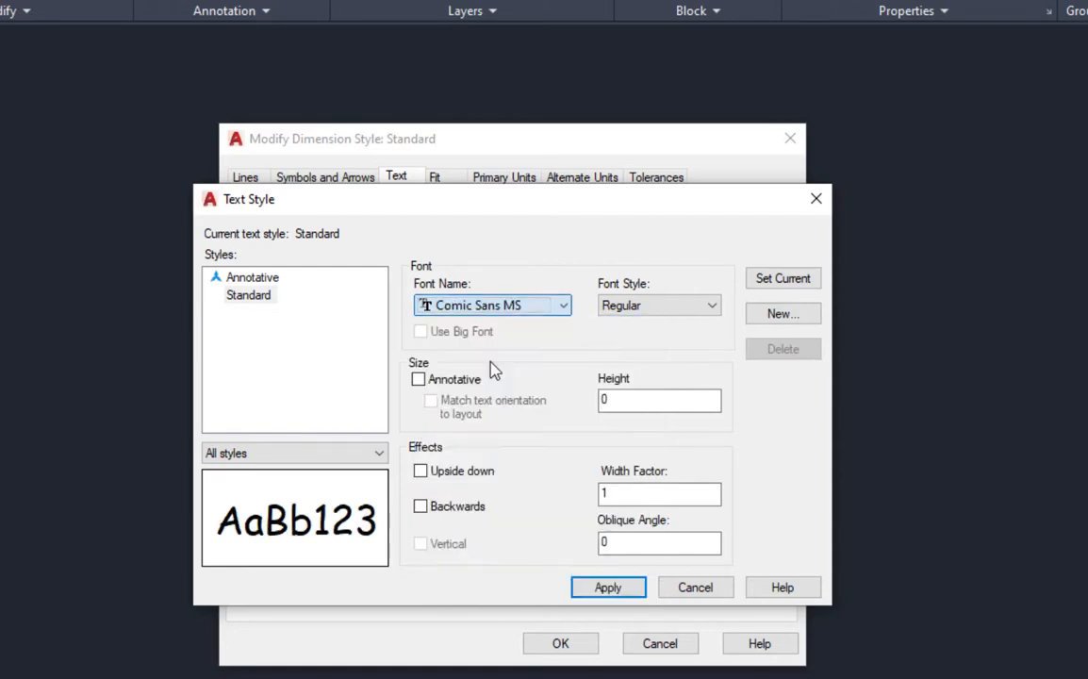
Step: Set the Standard text style's height to 200 with the Regular font style, make it current and save the style changes
left_click(648, 307)
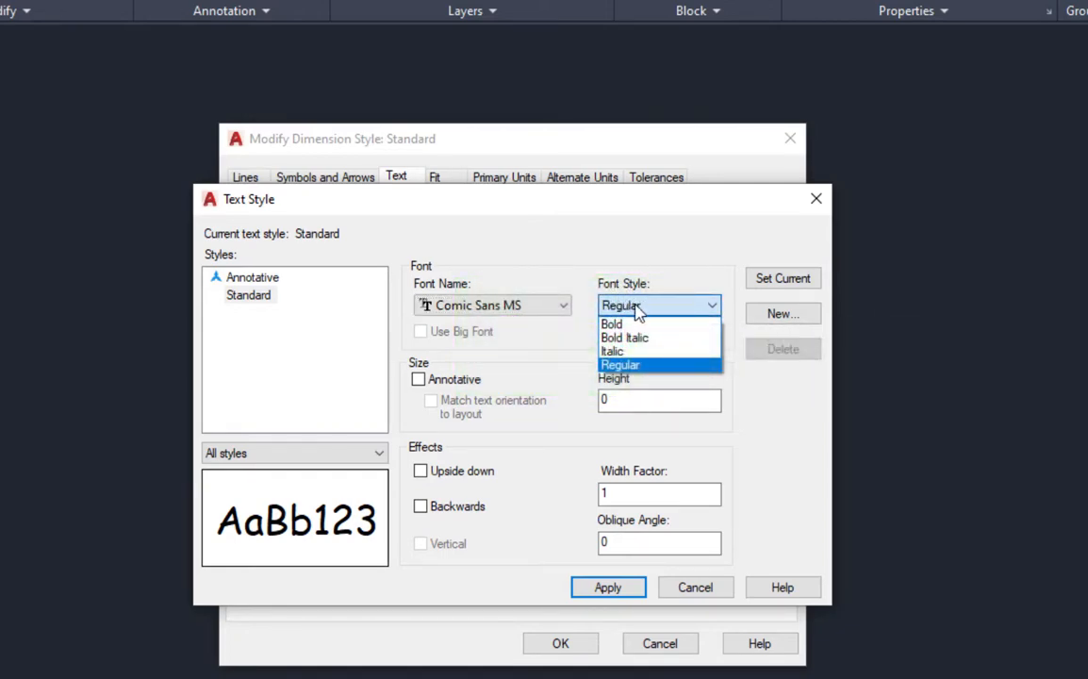
left_click(638, 311)
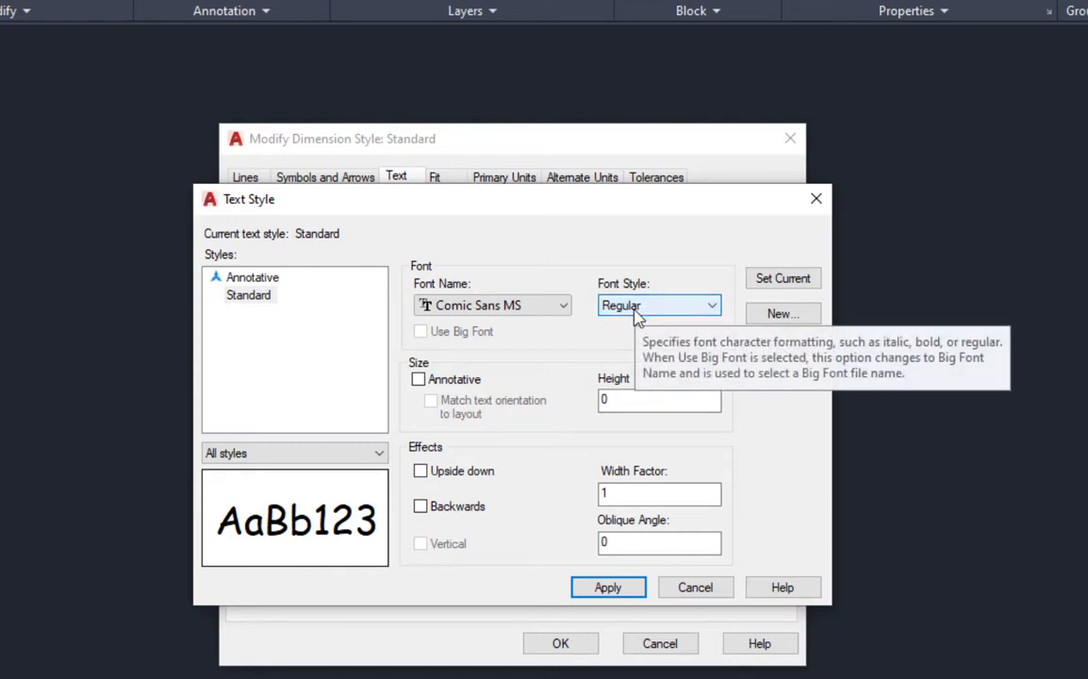
left_click(601, 398)
double_click(601, 399)
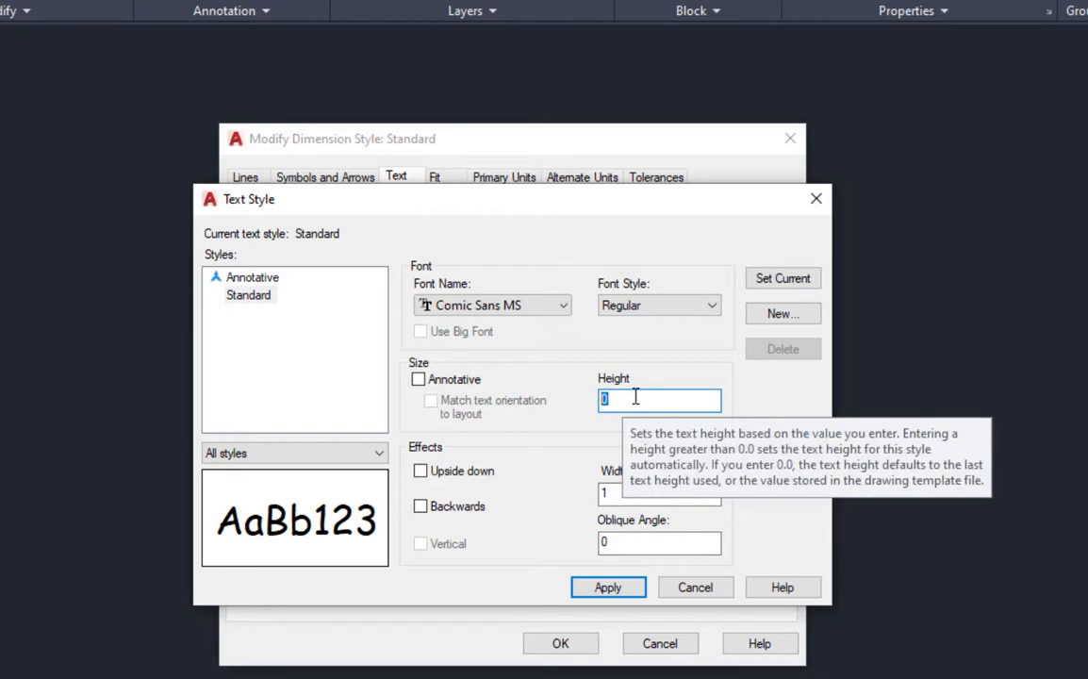
type("1")
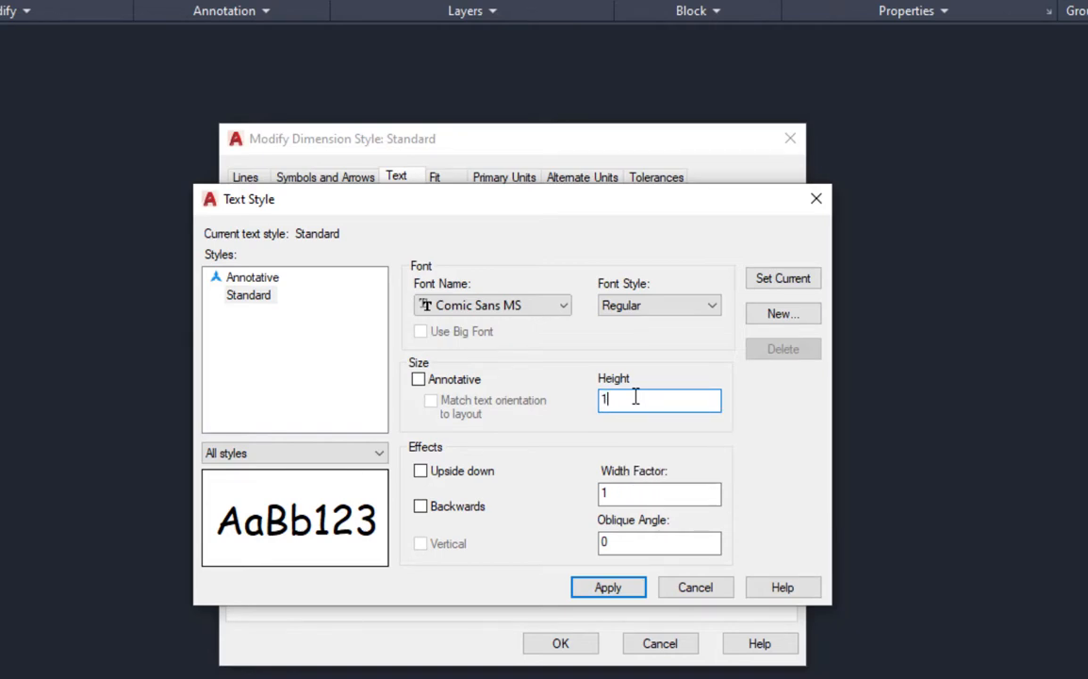
type("200")
left_click(785, 283)
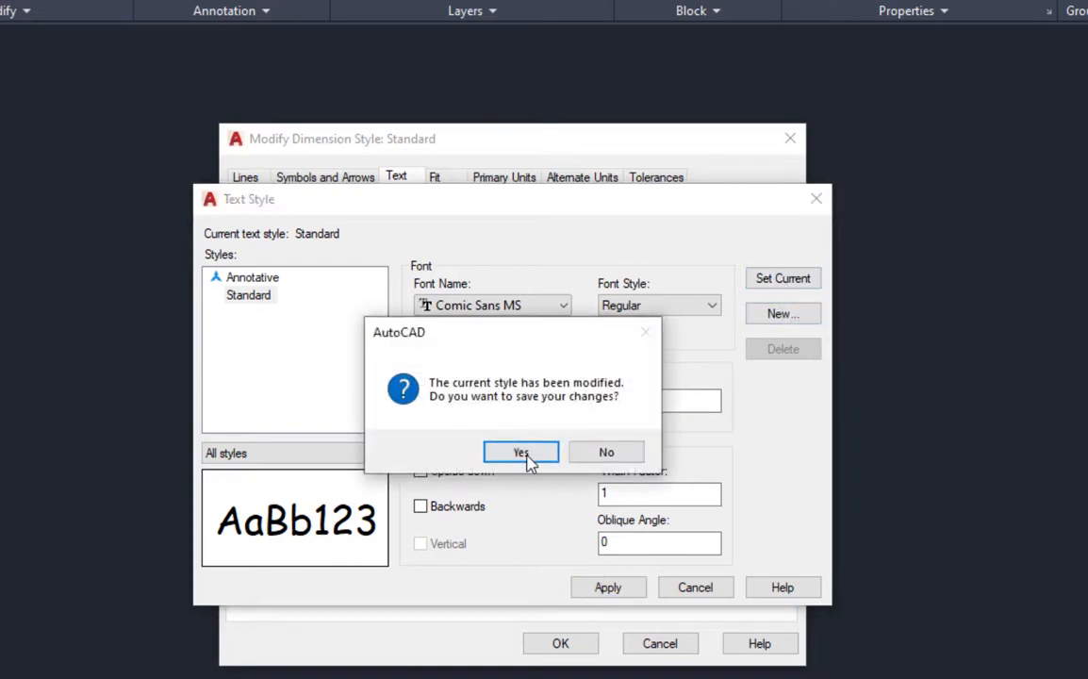
left_click(521, 453)
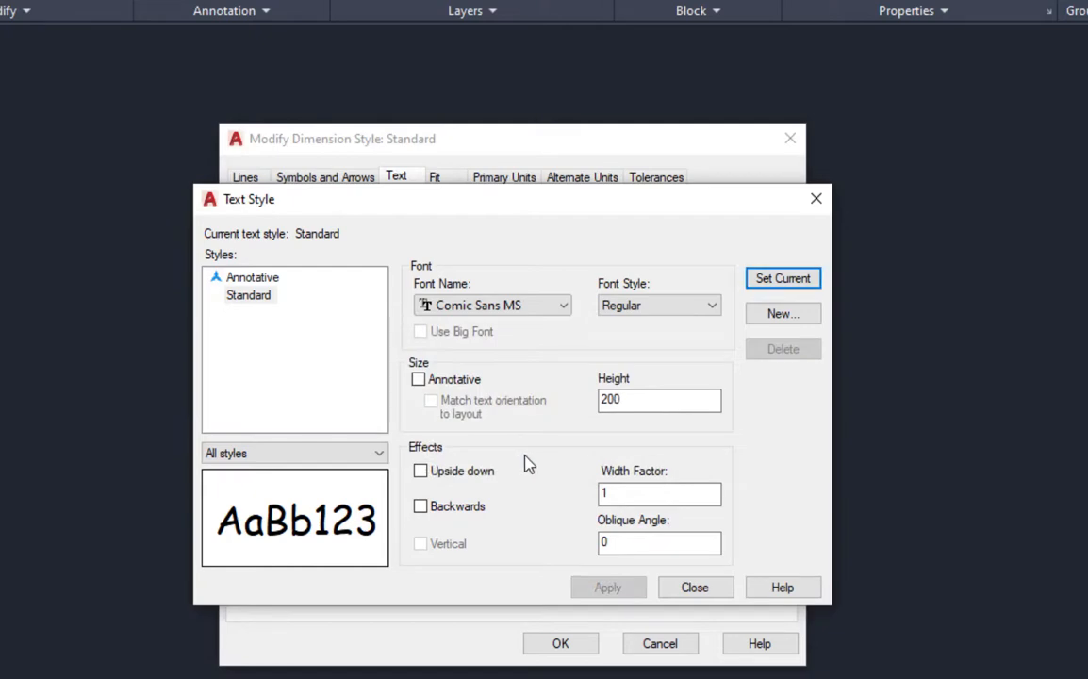
left_click(695, 586)
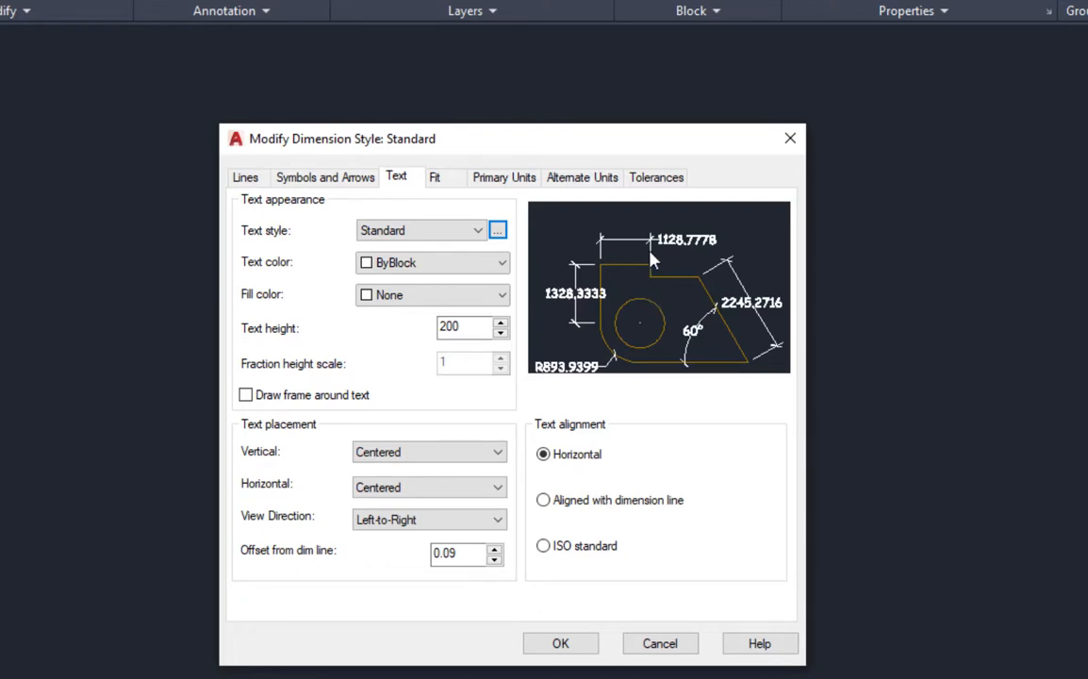
Step: Set the precision of the linear dimensions' primary units to 0
left_click(504, 179)
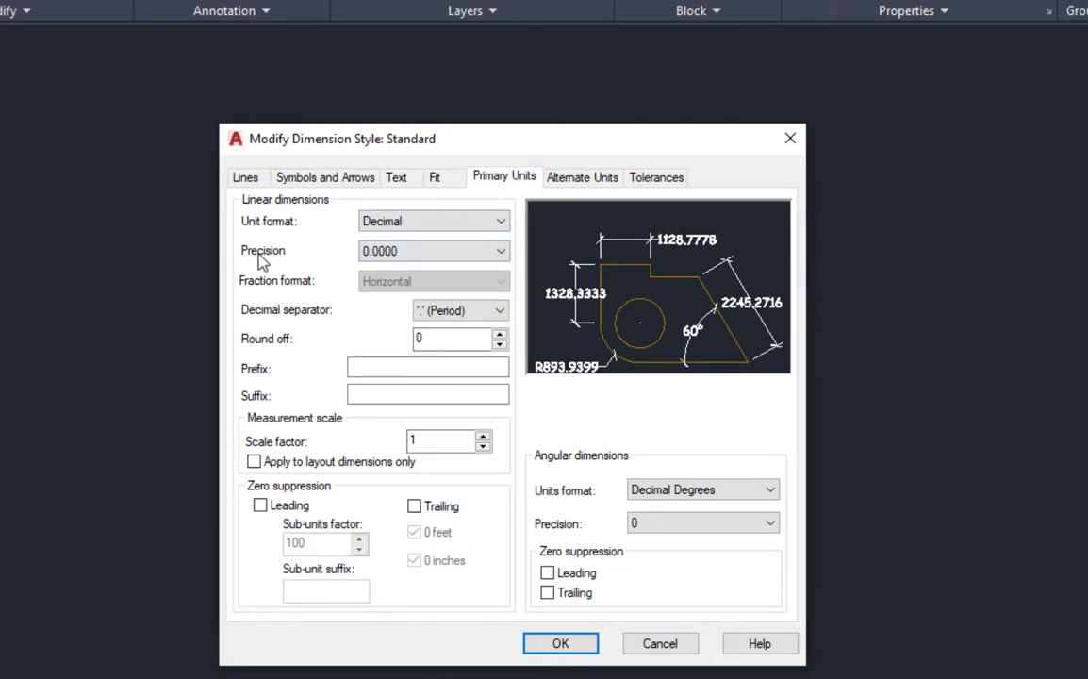
left_click(410, 253)
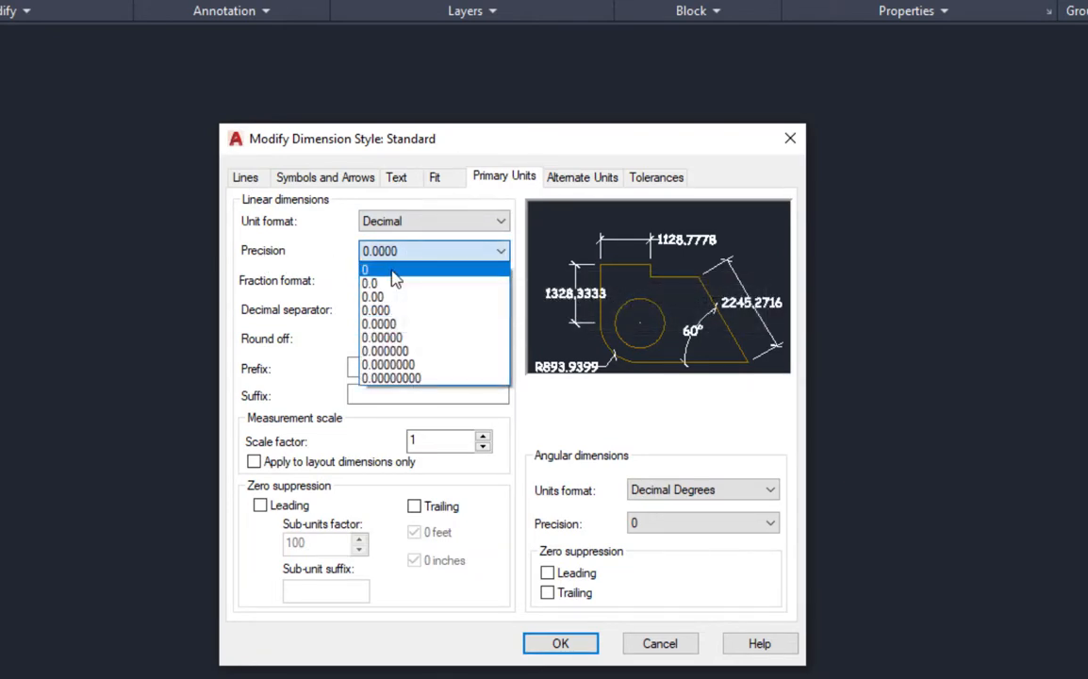
left_click(394, 273)
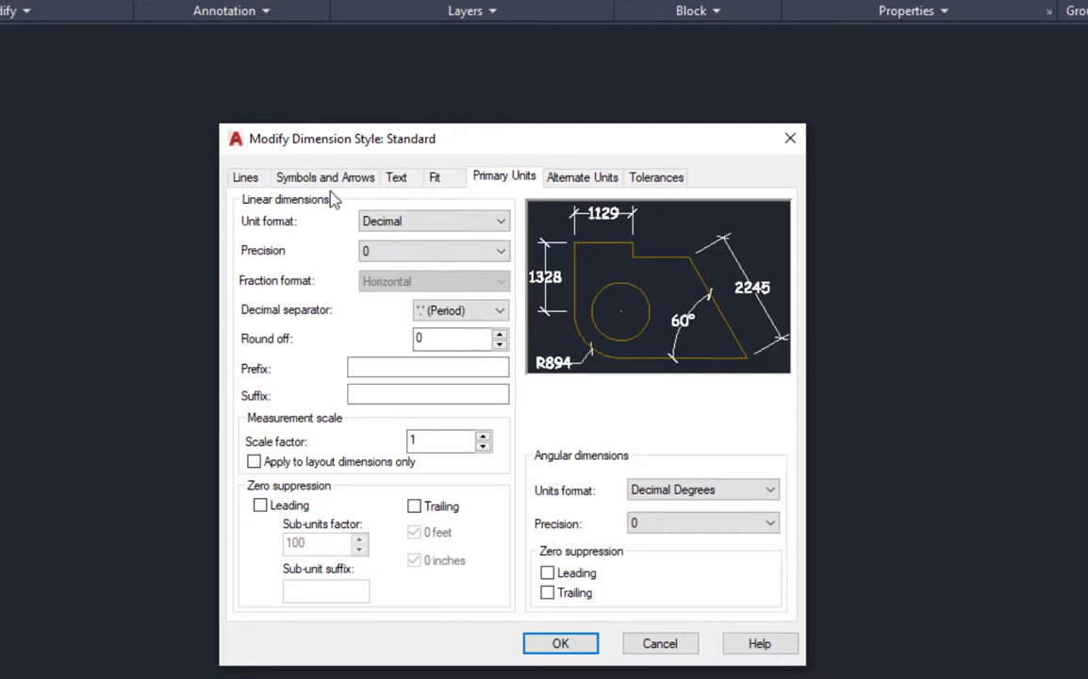
Step: Set the dimension lines to extend 150 beyond the ticks, then apply the Standard dimension style and close the style manager
left_click(244, 177)
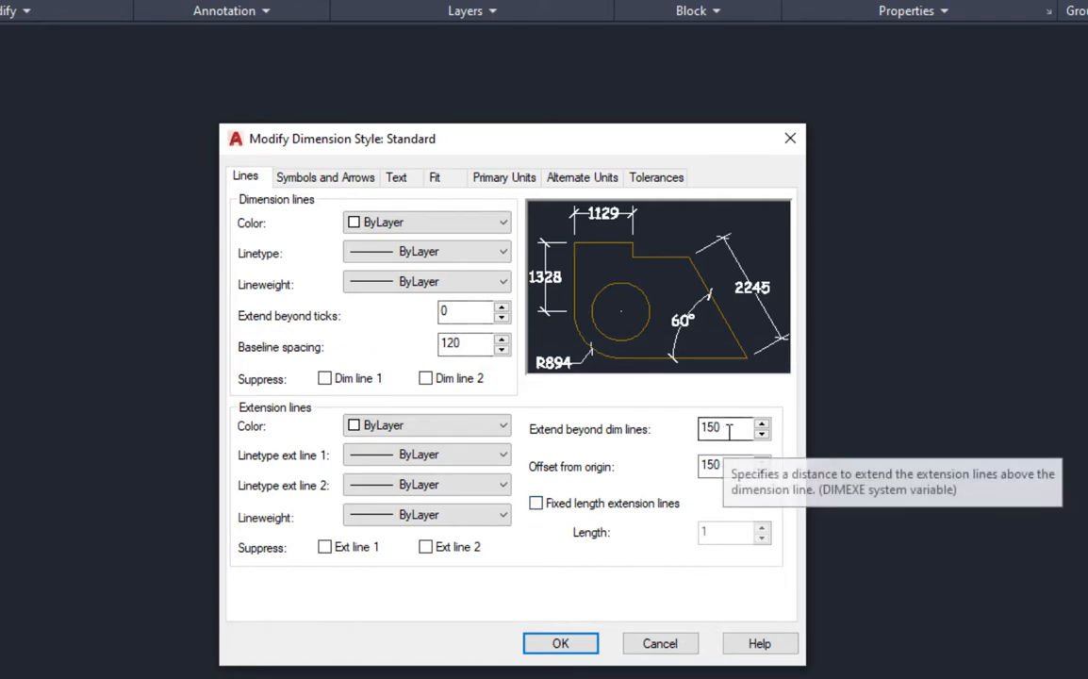
double_click(477, 312)
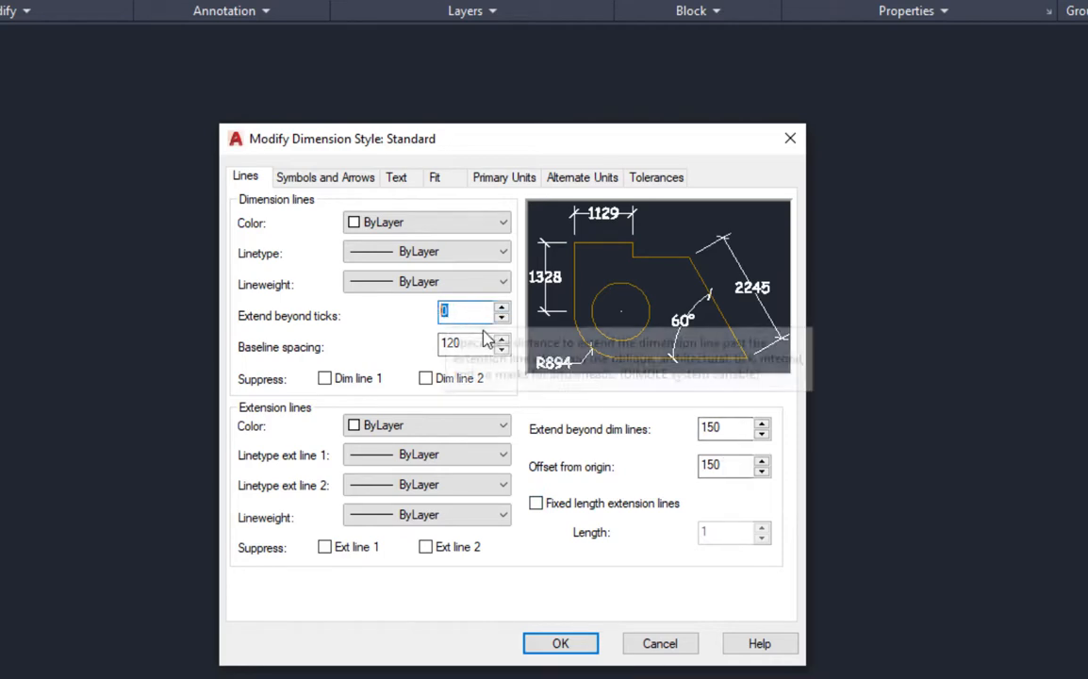
type("150")
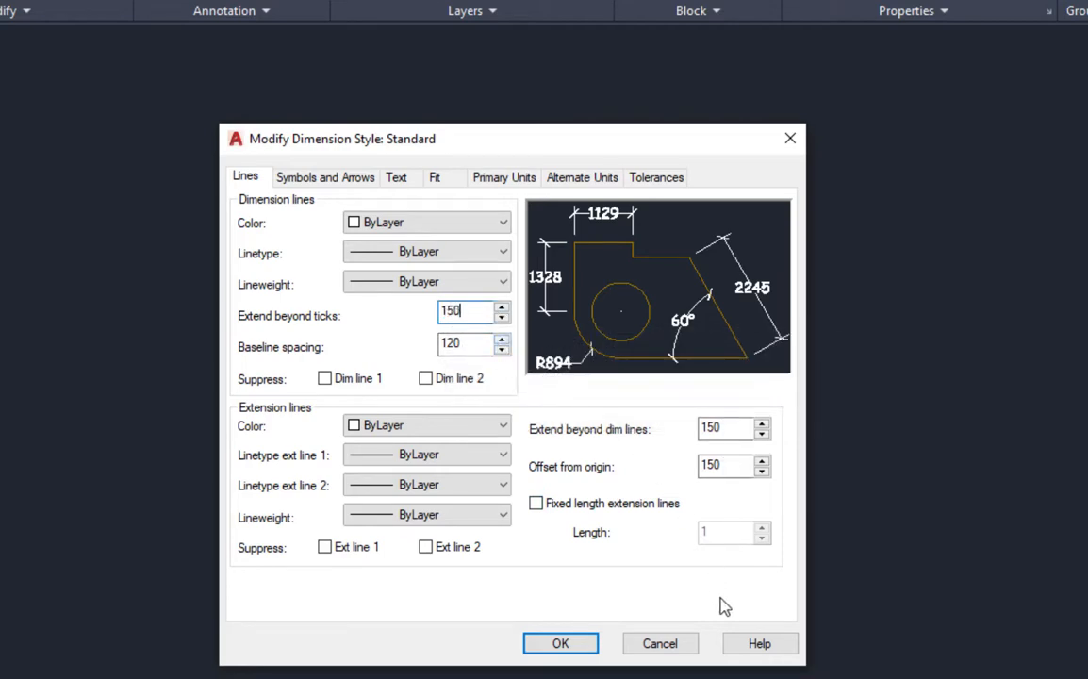
left_click(732, 464)
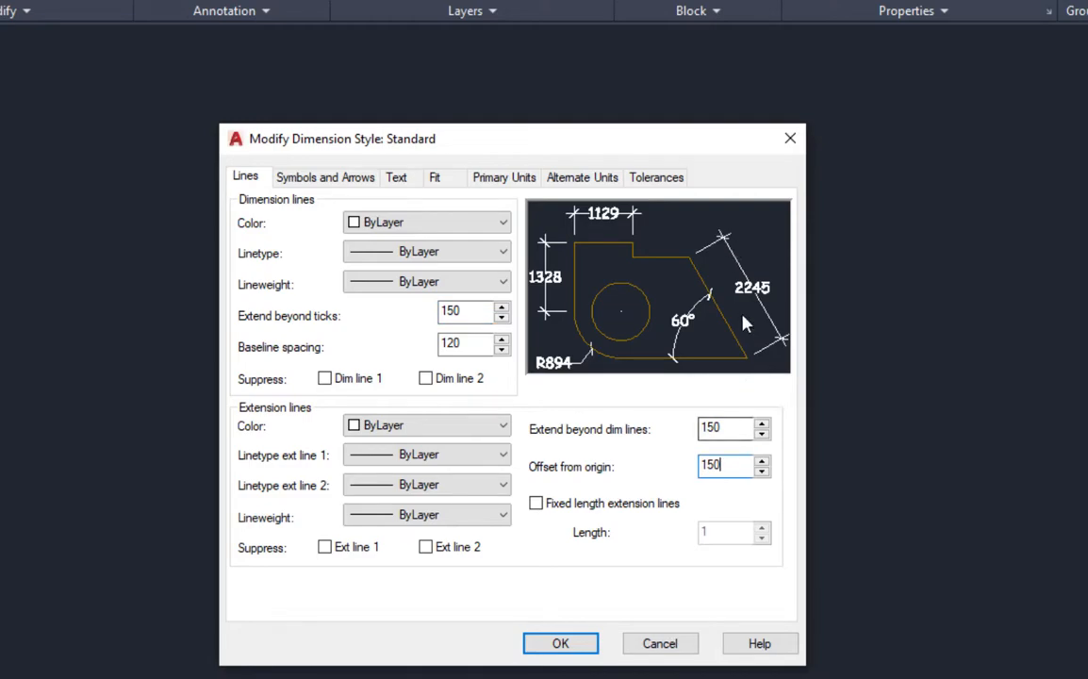
left_click(560, 643)
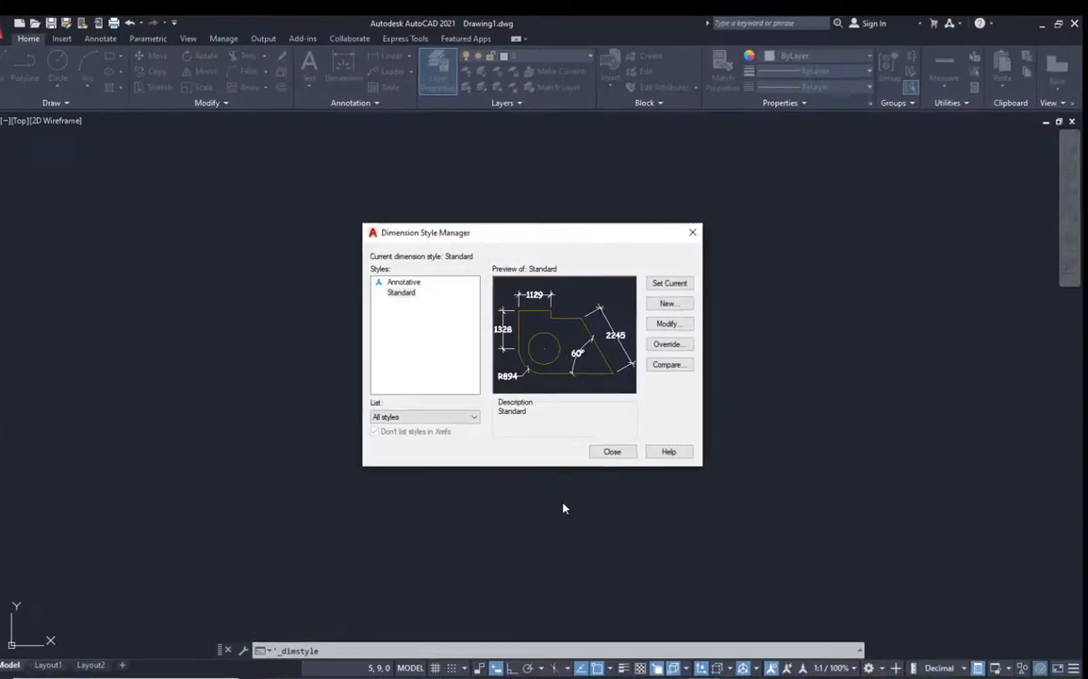
left_click(612, 451)
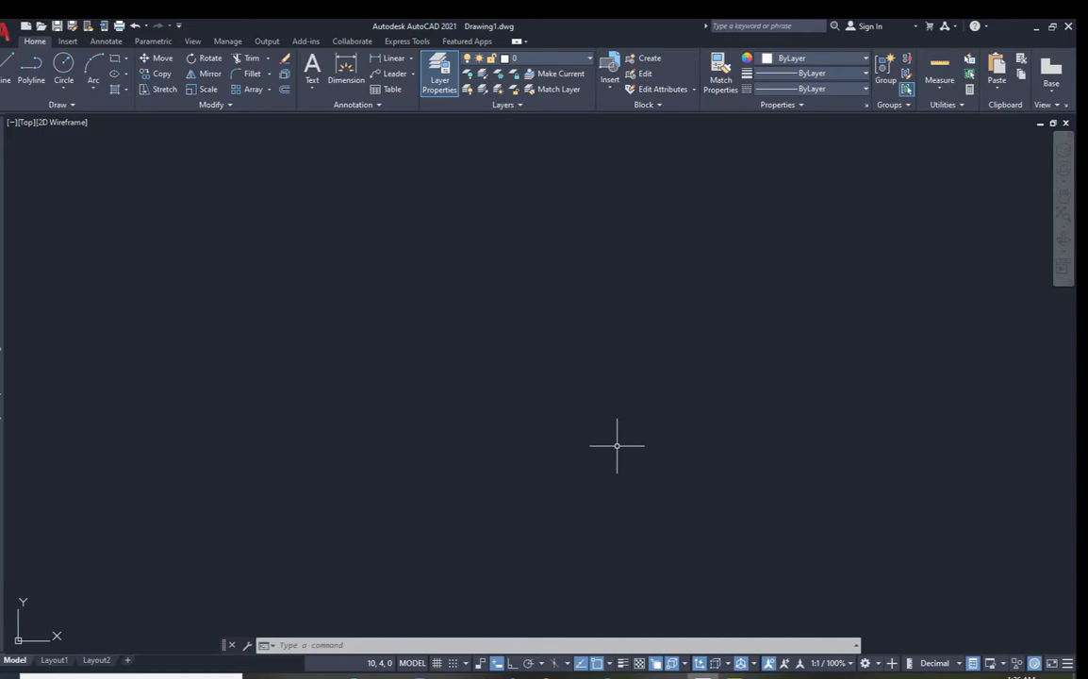
Step: Save the drawing as an AutoCAD Drawing Template (*.dwt) named Modified Millimetre Environ in the Template folder
key("ctrl+s")
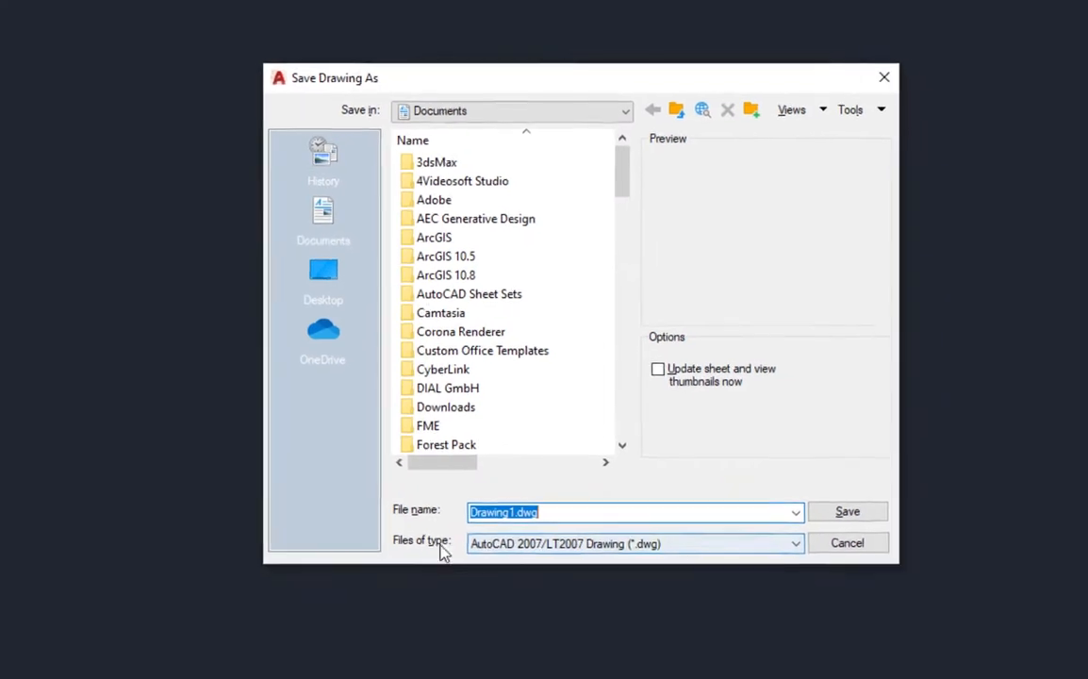
left_click(549, 545)
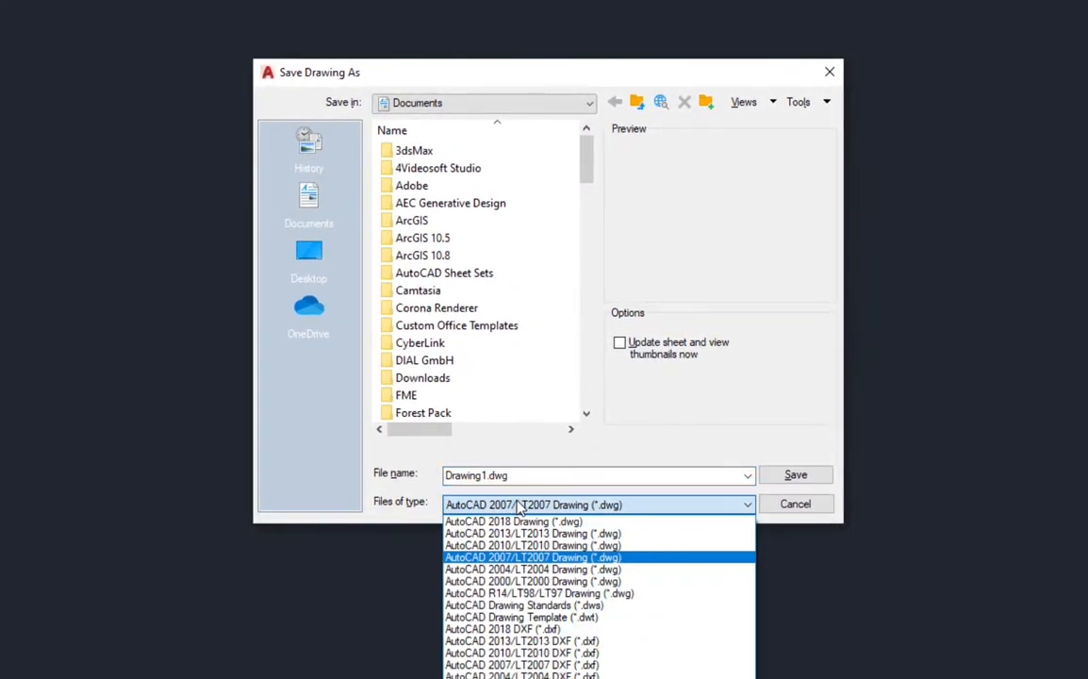
left_click(532, 617)
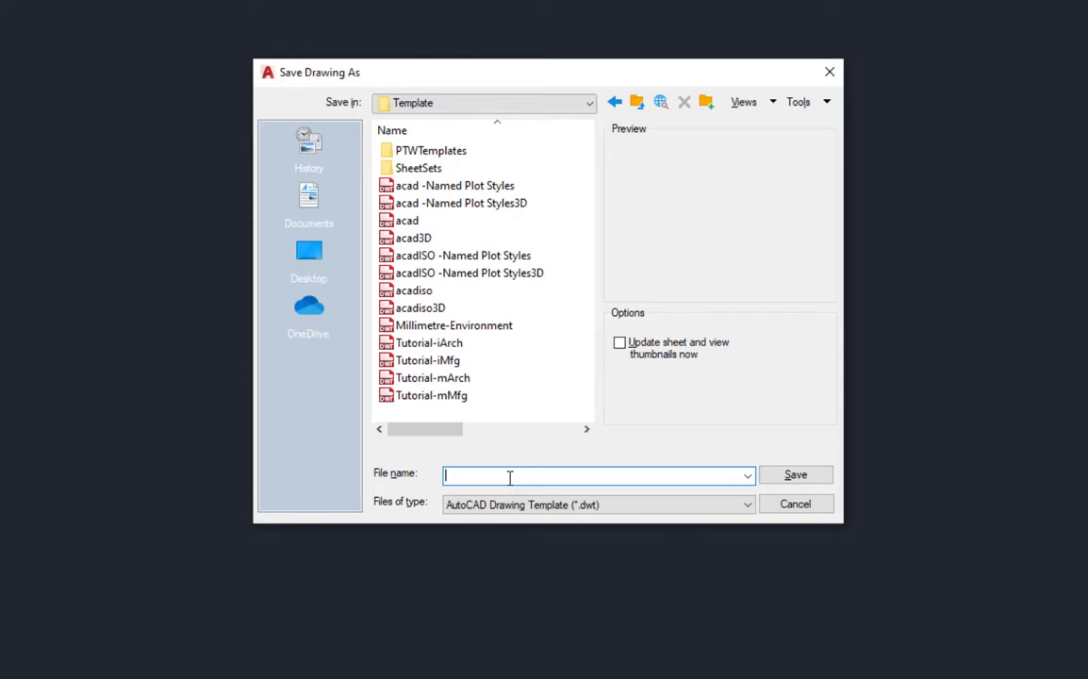
type("Modified Millimetre Env")
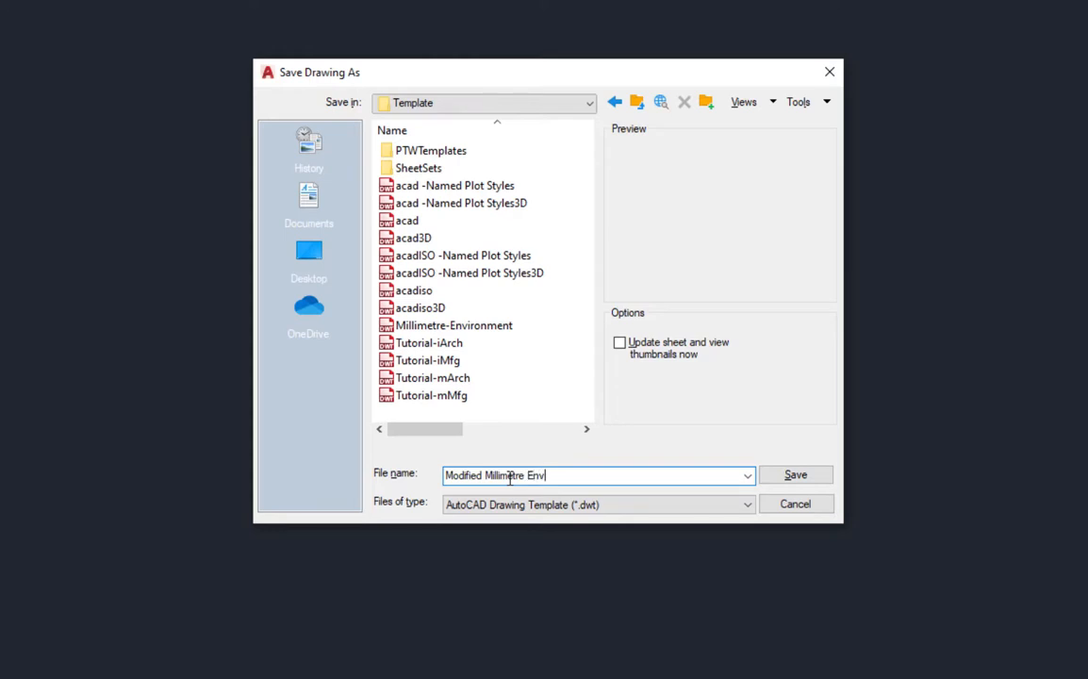
type("iron")
left_click(793, 477)
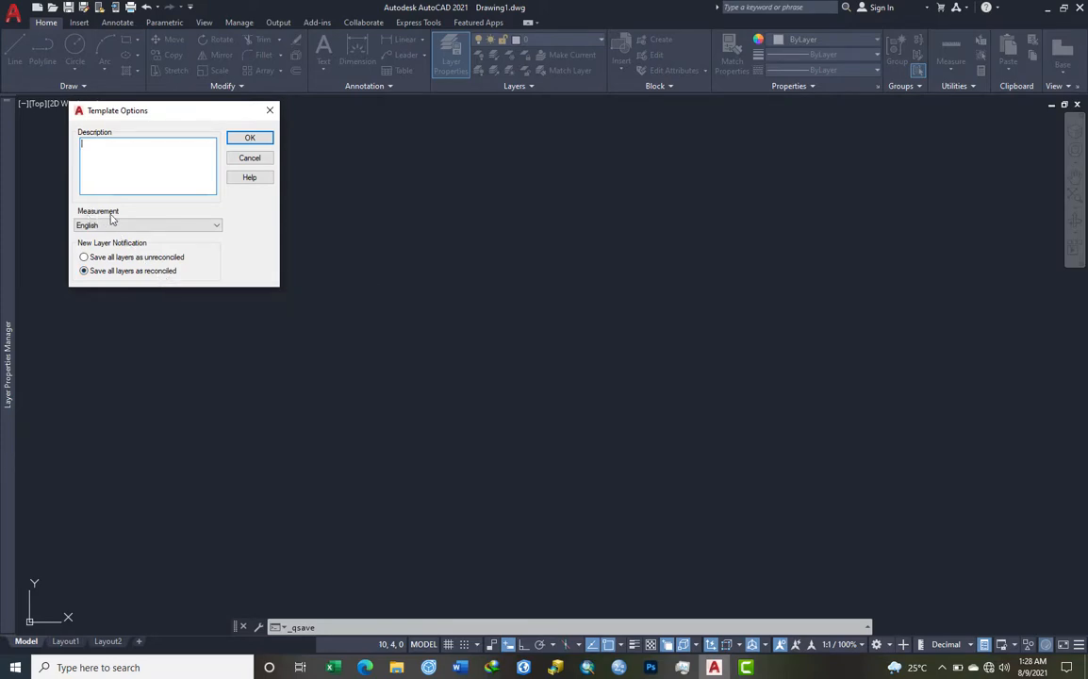
Step: Set the template's measurement to Metric and confirm the template options with all layers saved as reconciled
left_click(110, 227)
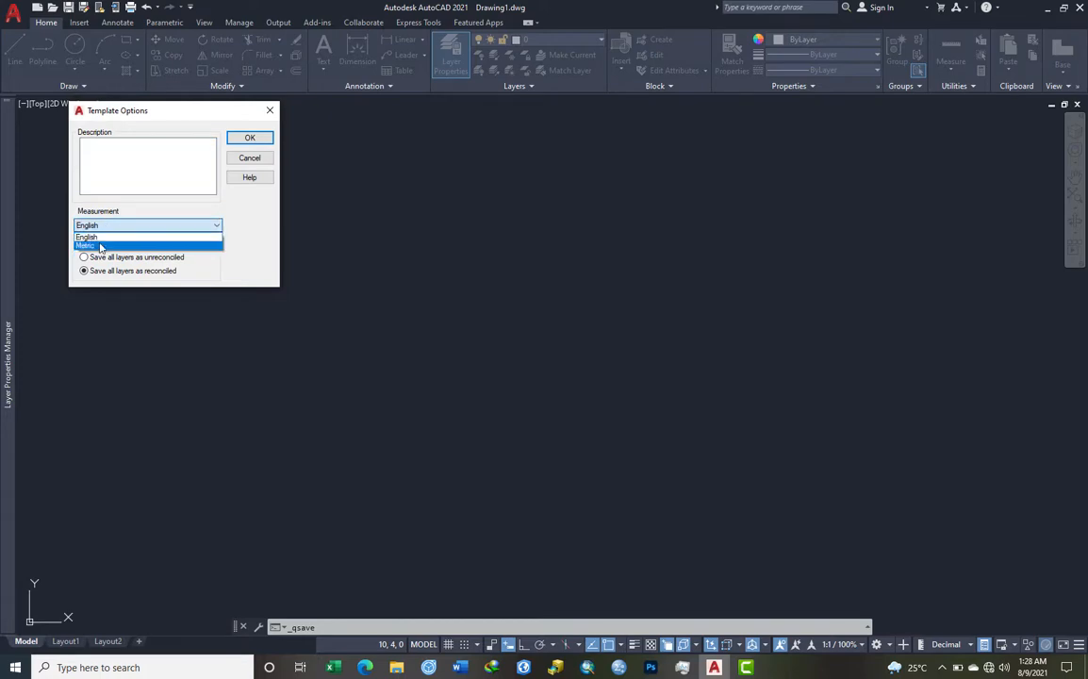
left_click(94, 245)
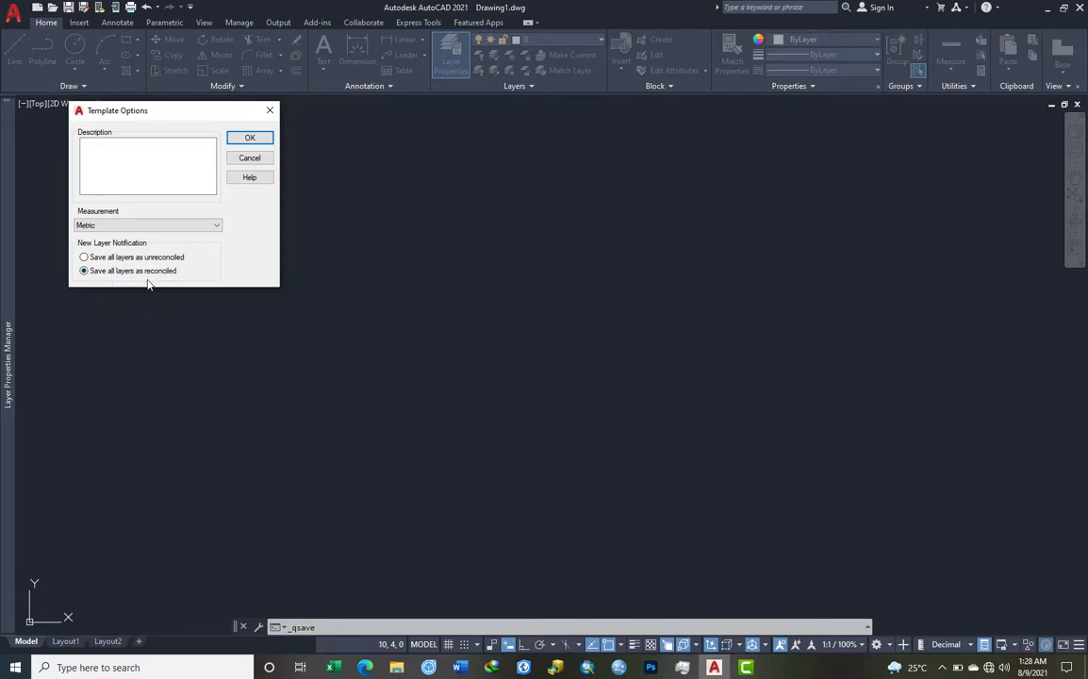
left_click(251, 138)
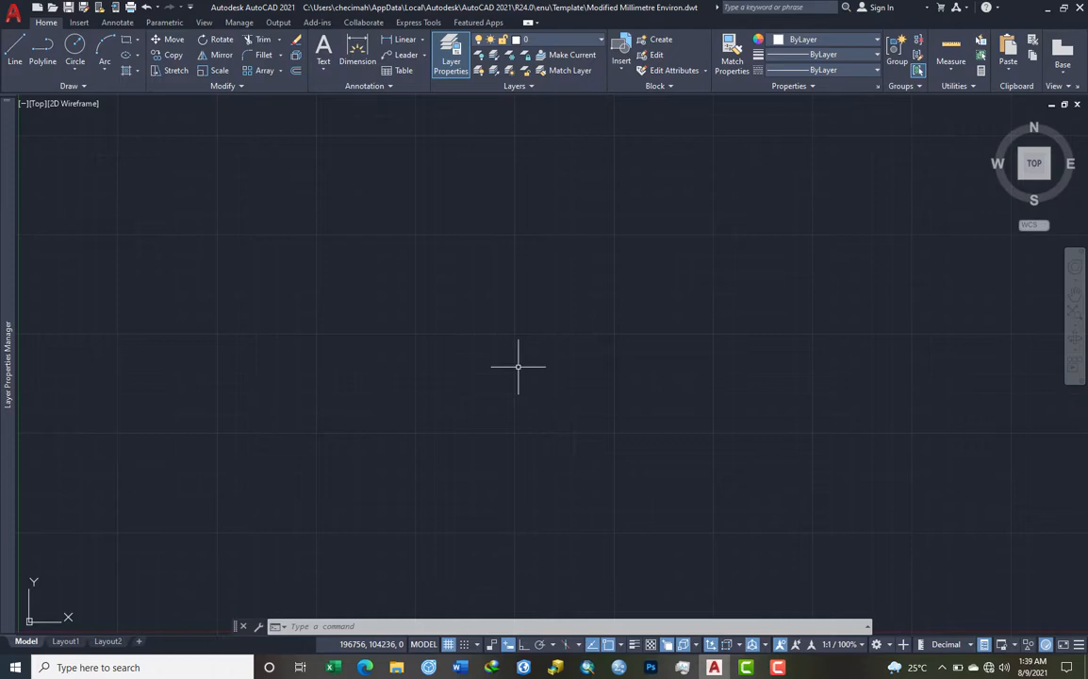
Step: Create a new drawing from the Modified Millimetre Environ template
key("ctrl+n")
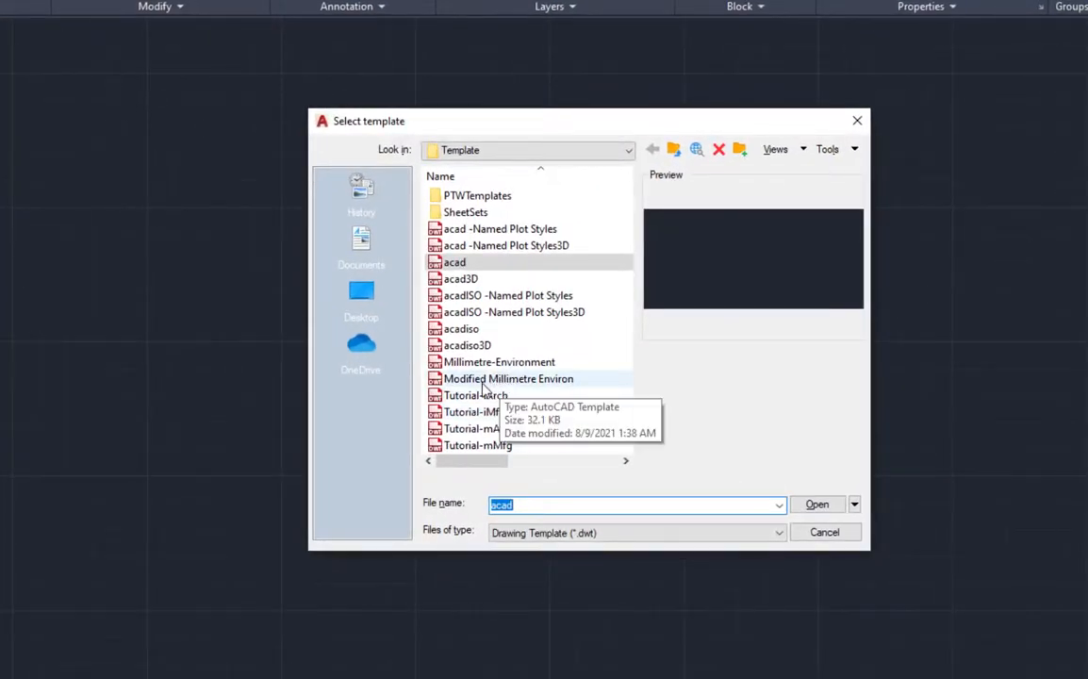
left_click(536, 380)
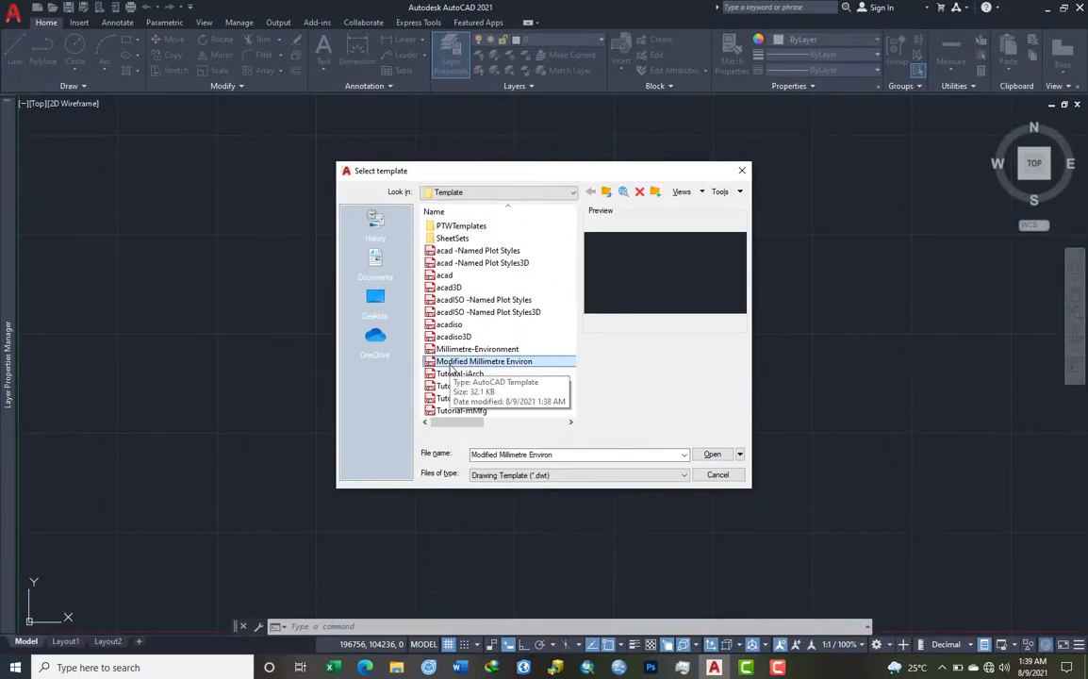
left_click(713, 456)
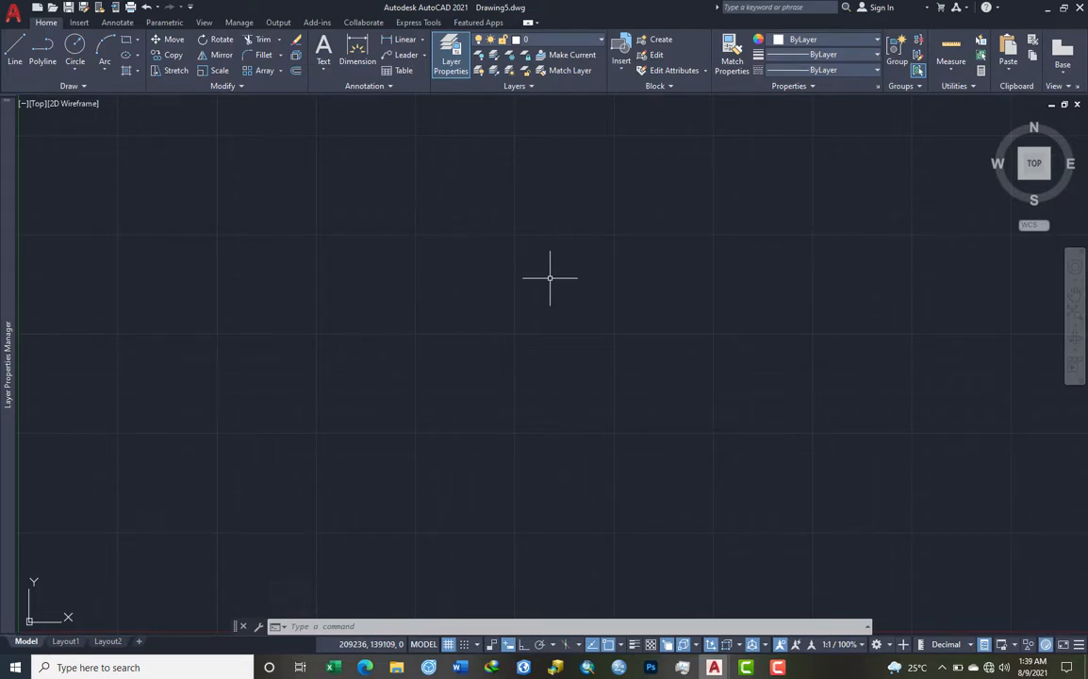
Step: Draw a rectangle 20000 wide and 15000 high in the upper middle of the drawing area
left_click(124, 42)
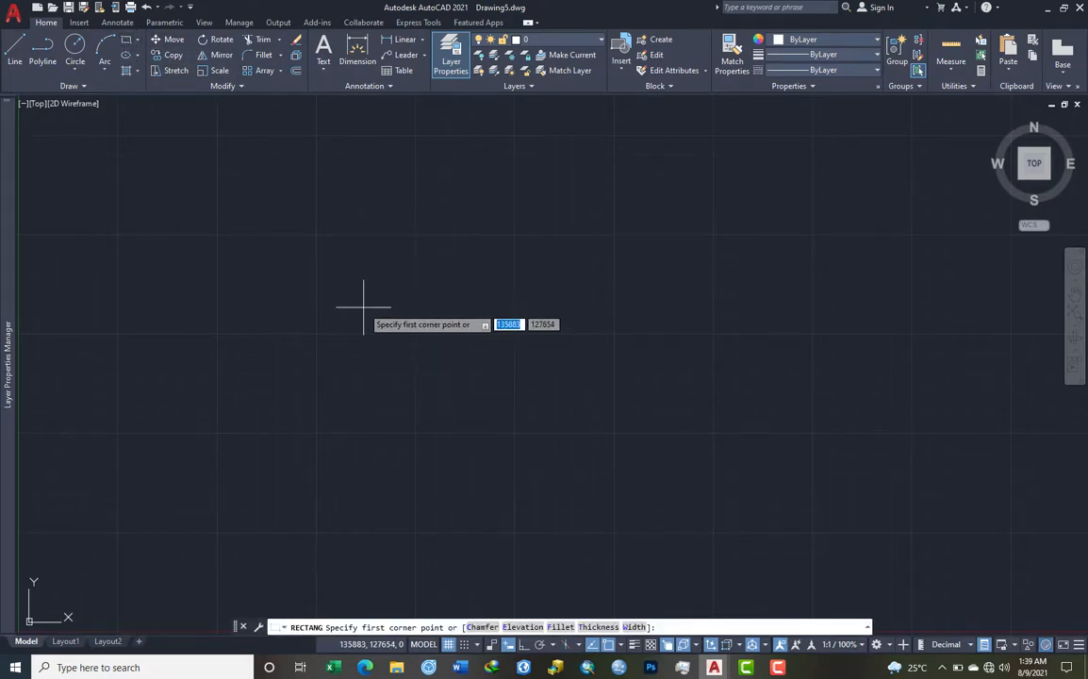
left_click(363, 306)
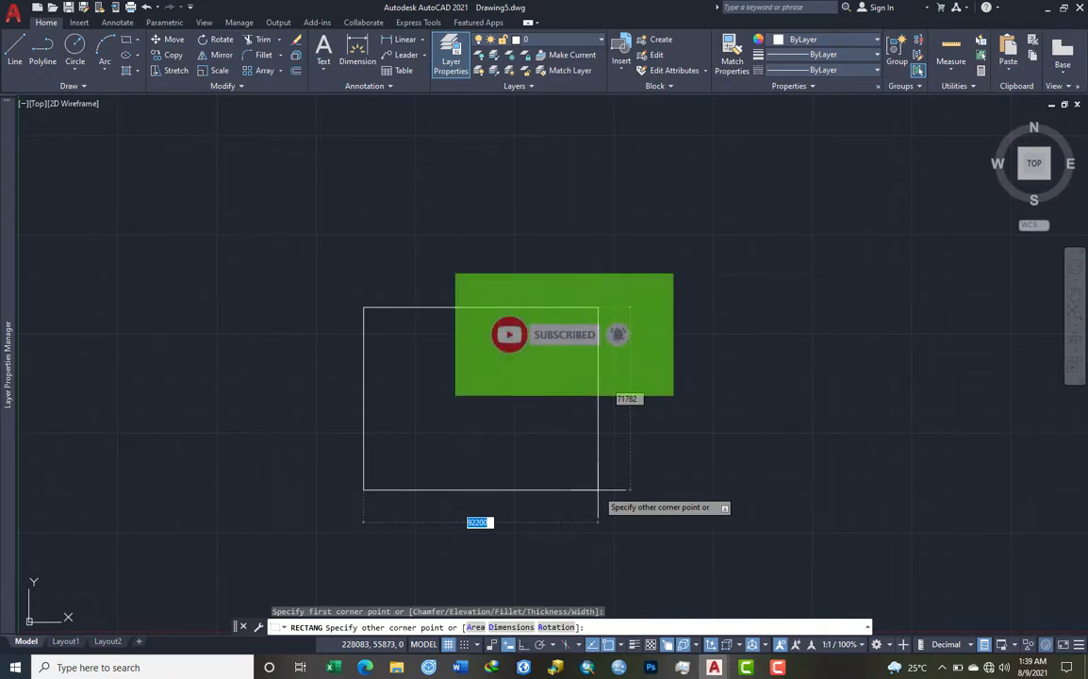
type("20")
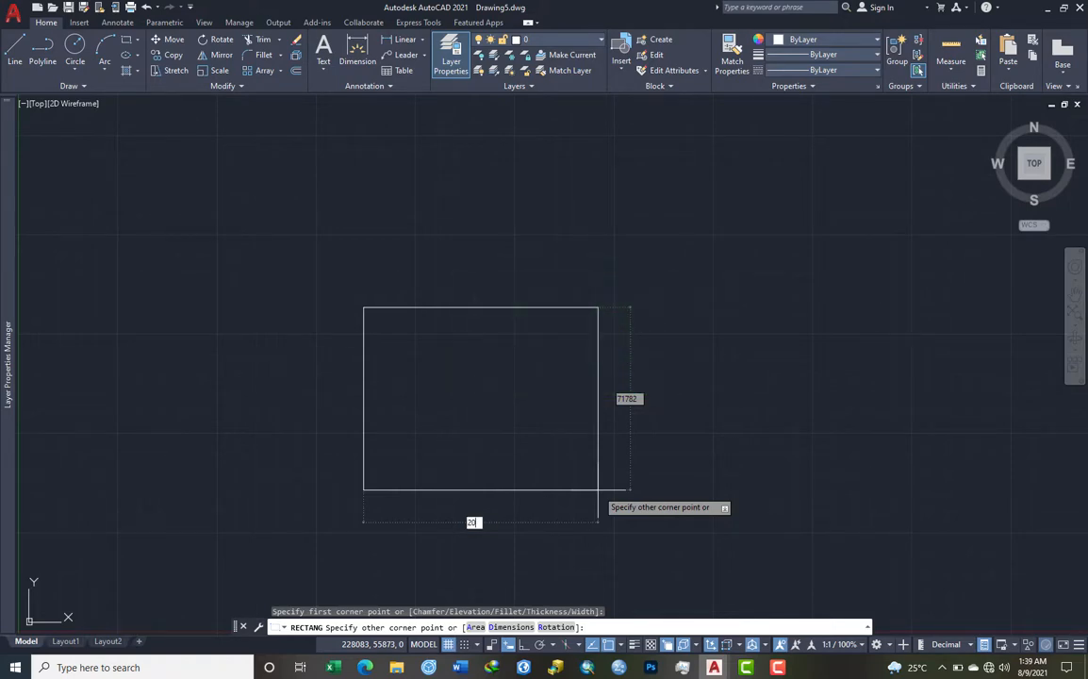
type("000")
key("Tab")
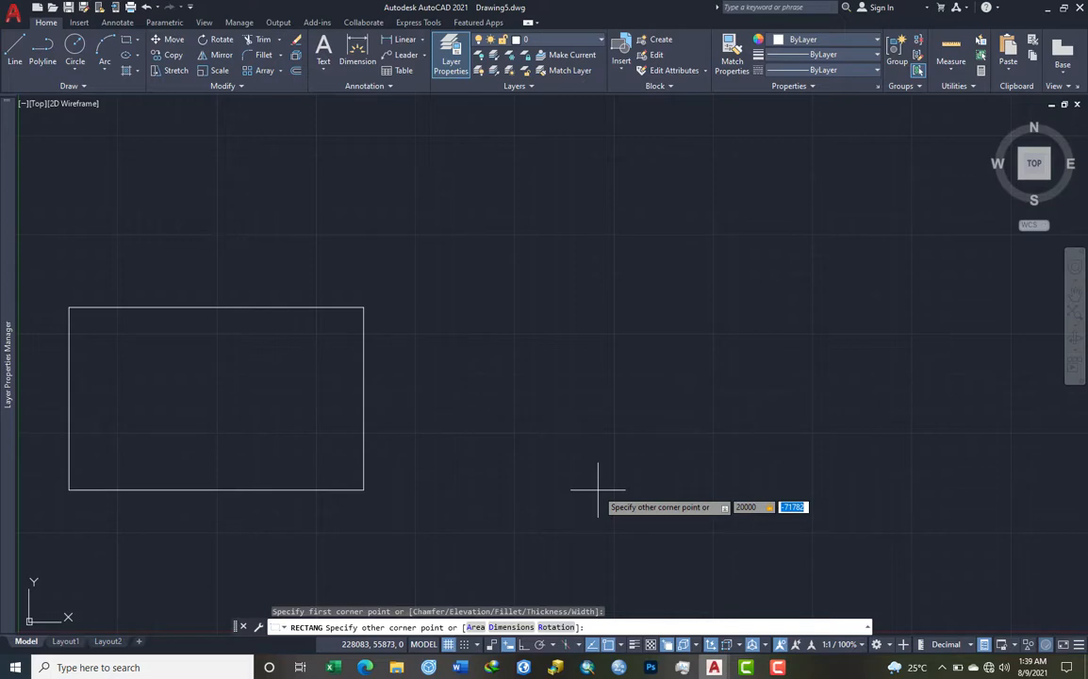
type("15000")
key("Return")
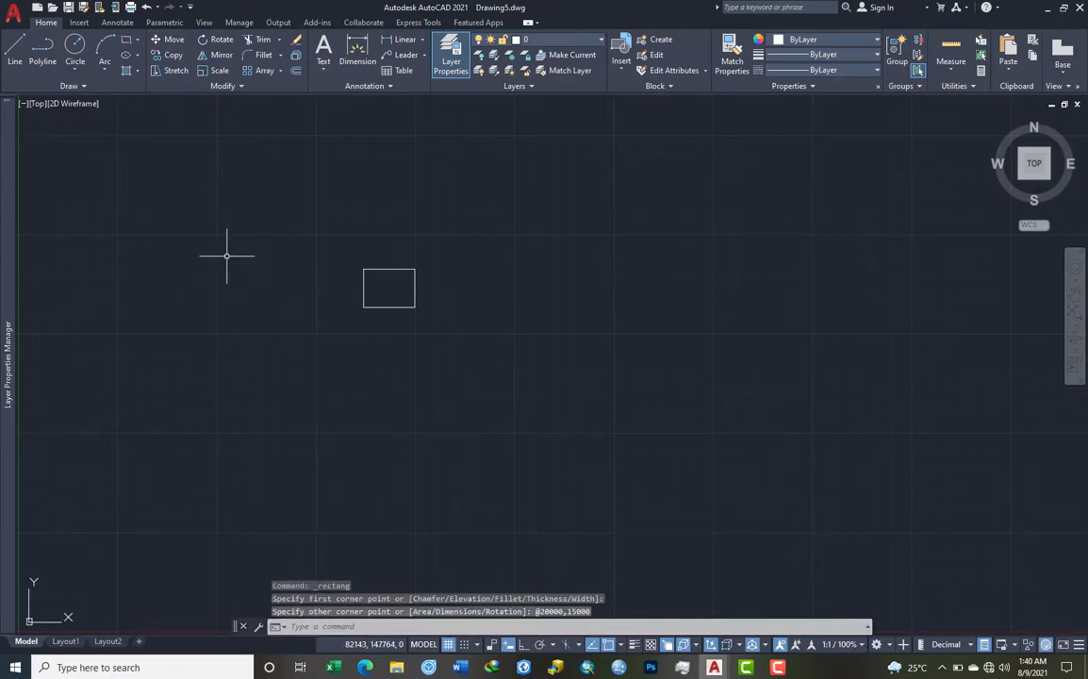
Step: Zoom to the whole drawing with the All option and to the drawn rectangle with the Extents option
type("z")
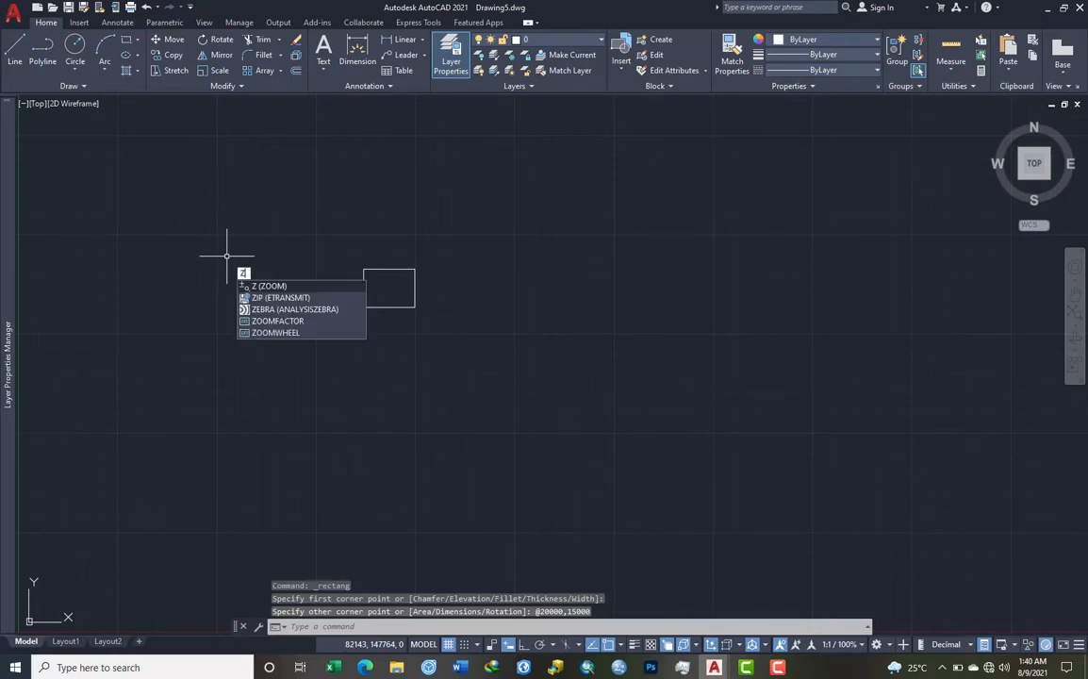
key("Return")
type("a")
key("Return")
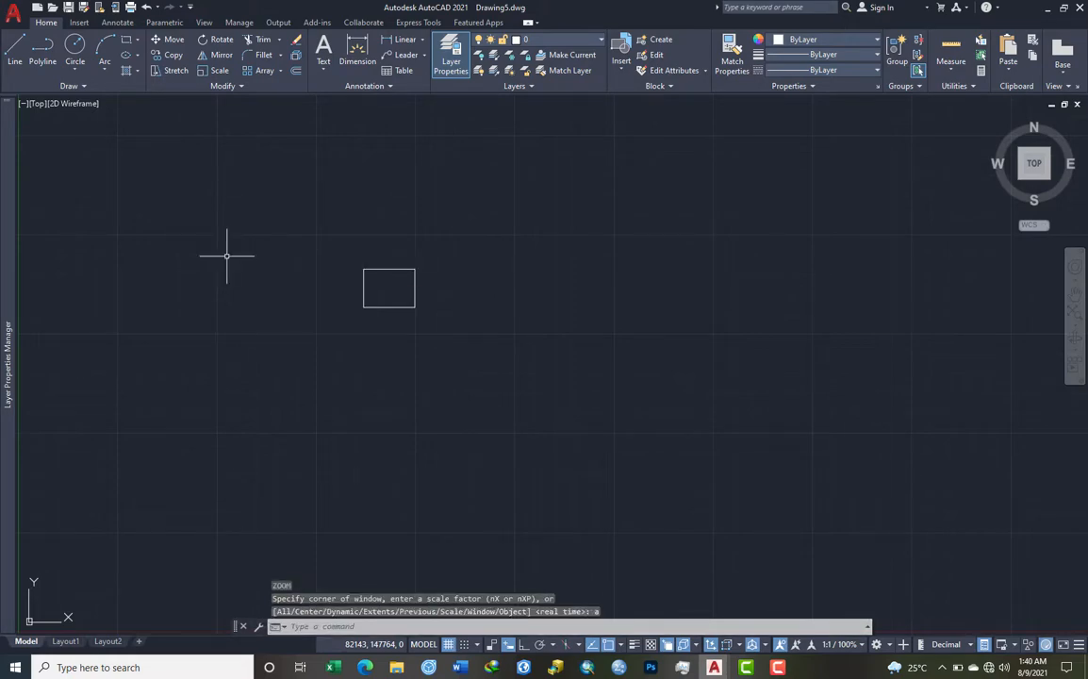
type("z")
key("Return")
type("e")
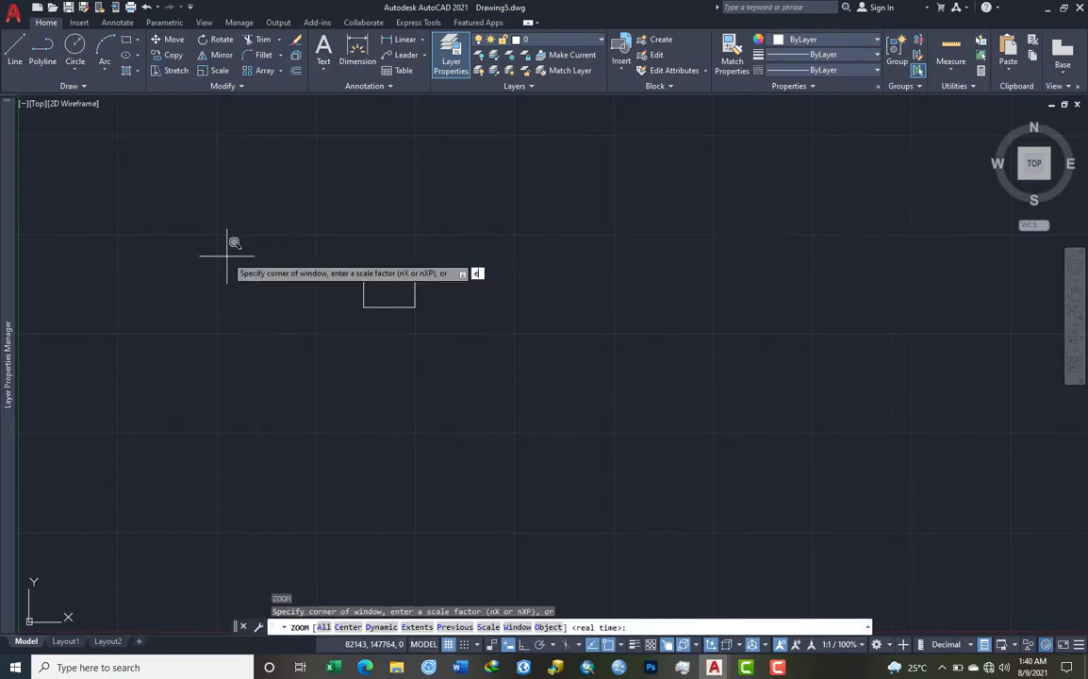
key("Return")
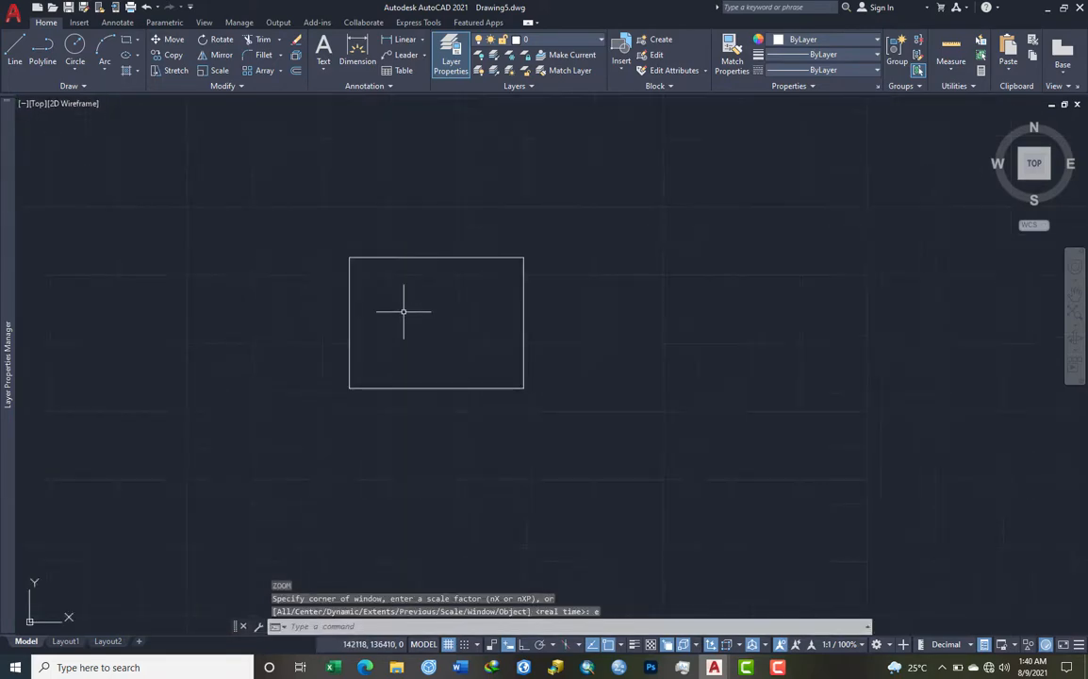
Step: Add a vertical linear dimension along the rectangle's right side, placed just outside the edge
scroll(399, 307, "up", 2)
scroll(371, 312, "up", 2)
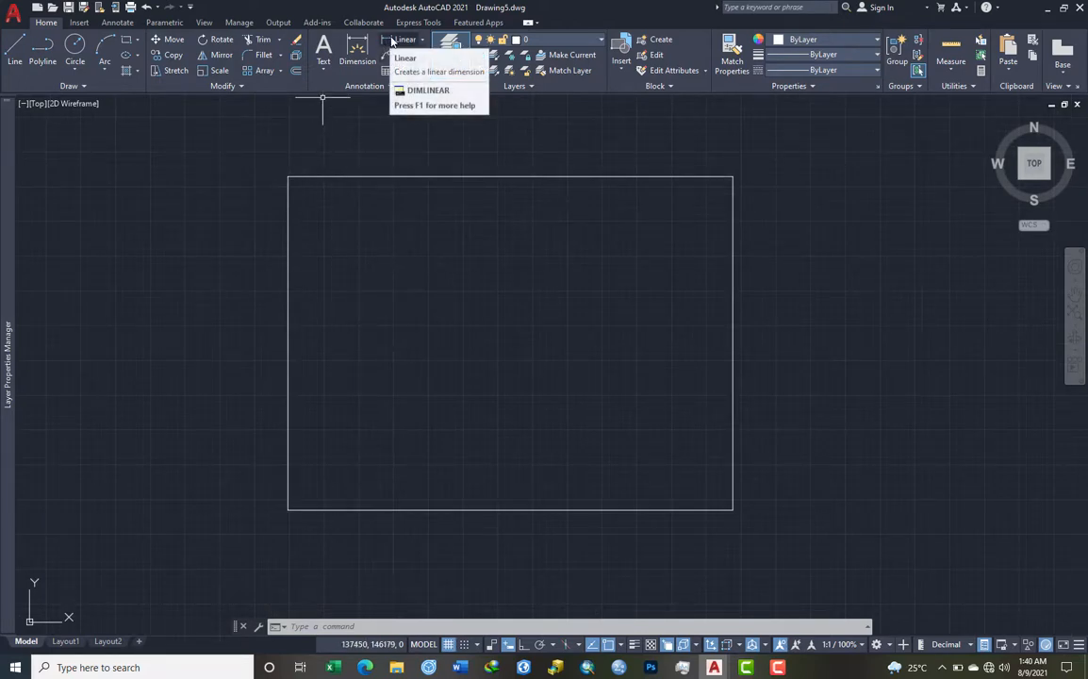
left_click(393, 39)
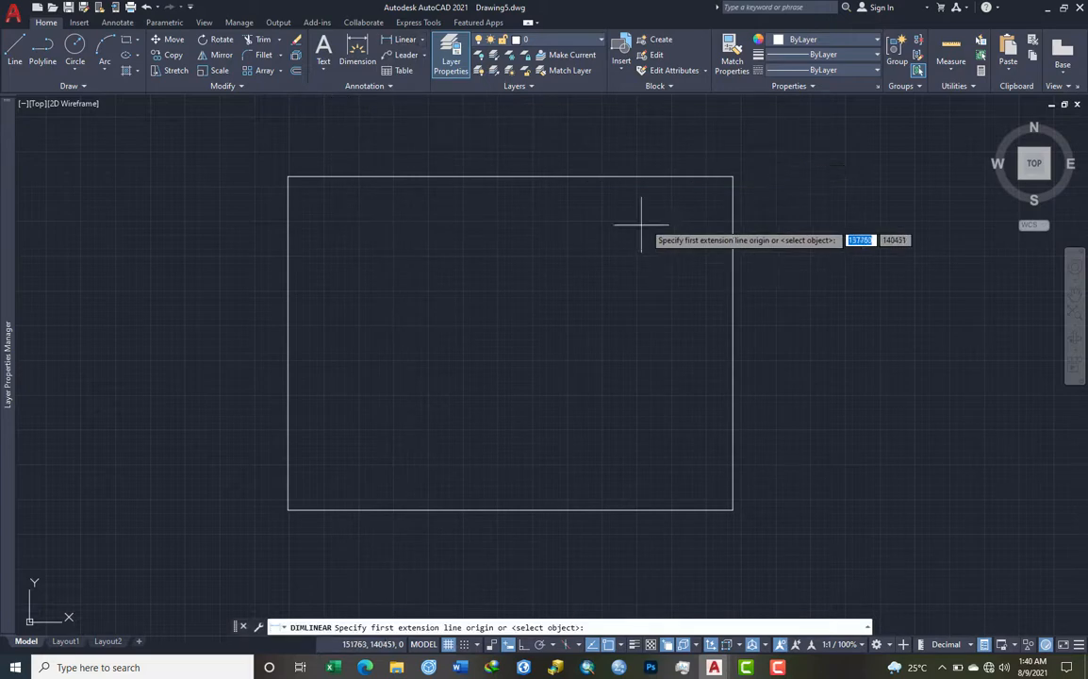
left_click(733, 176)
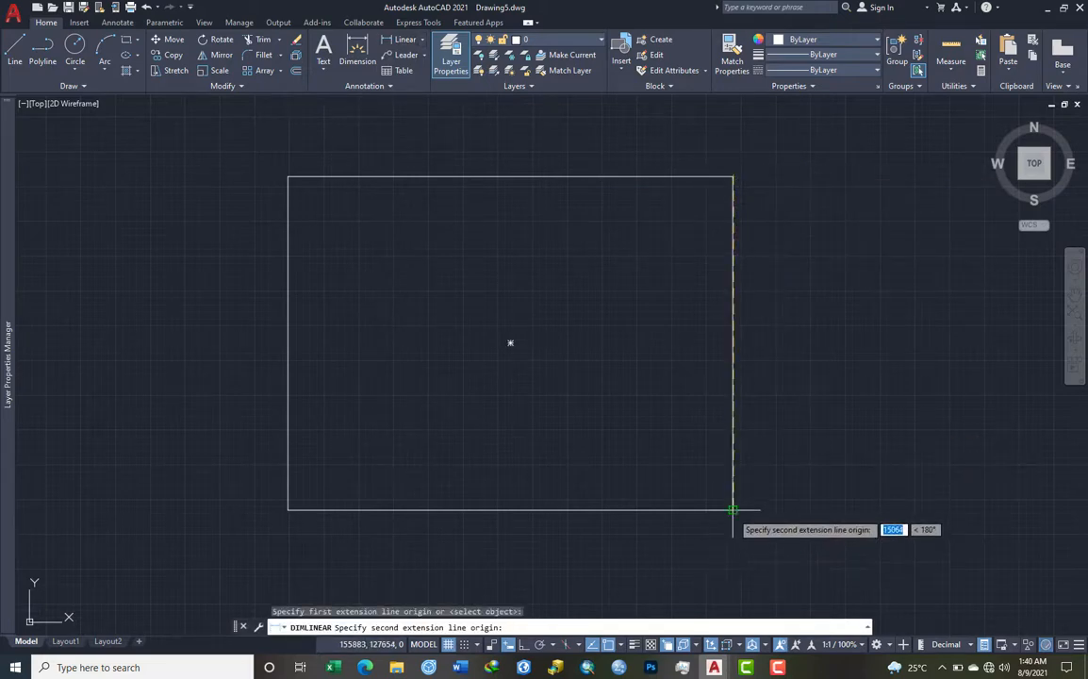
left_click(733, 509)
scroll(769, 330, "up", 4)
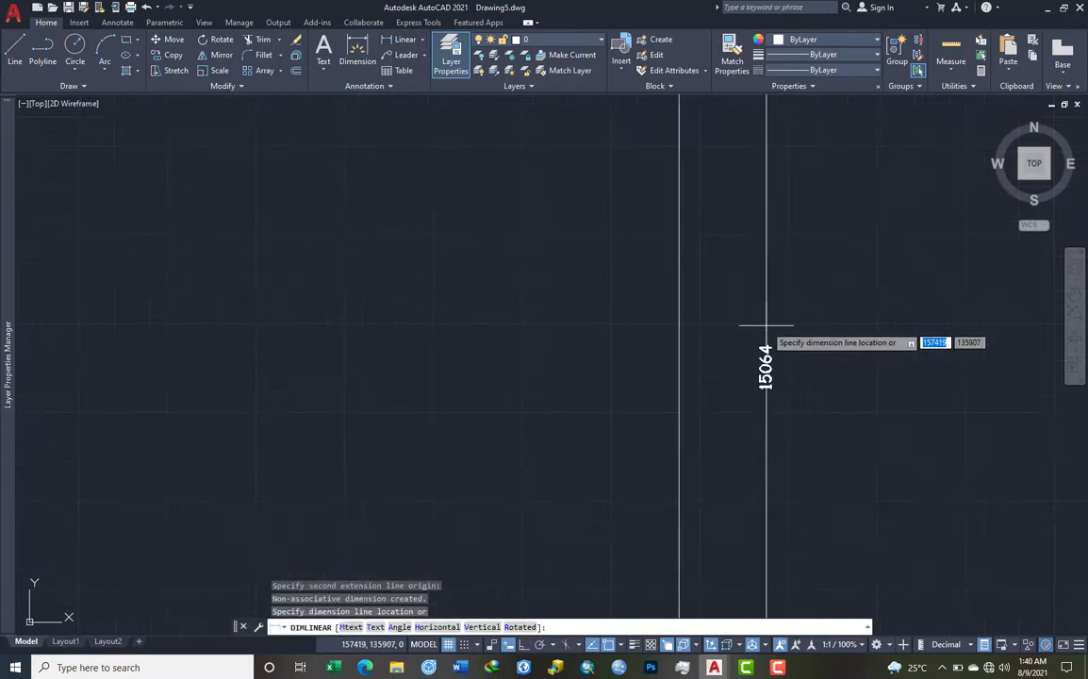
left_click(765, 326)
Step: Examine the text and overall appearance of the vertical dimension beside the rectangle
scroll(704, 341, "down", 3)
scroll(729, 347, "up", 3)
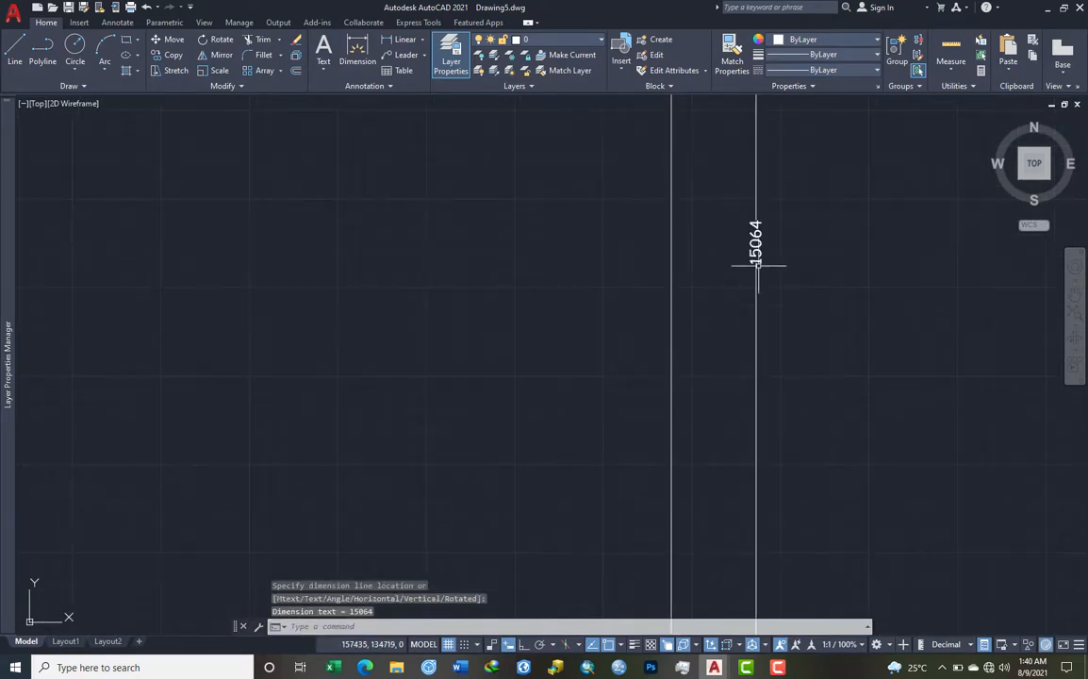
scroll(763, 268, "up", 1)
scroll(668, 309, "down", 3)
scroll(693, 280, "up", 4)
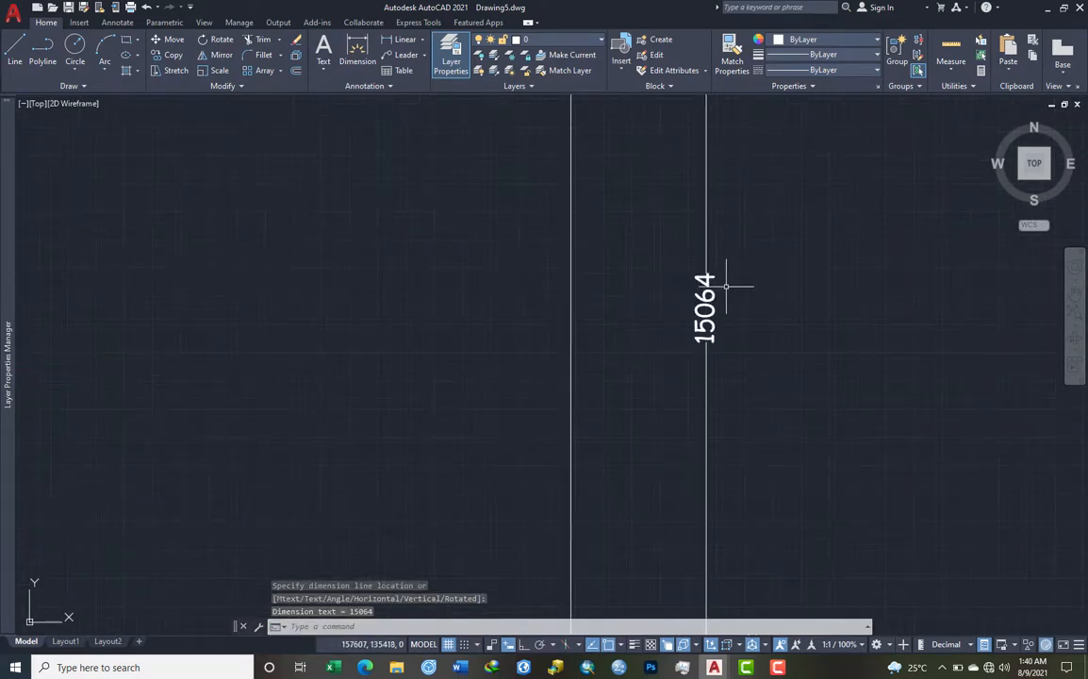
scroll(726, 285, "down", 4)
scroll(721, 296, "up", 2)
scroll(717, 330, "down", 3)
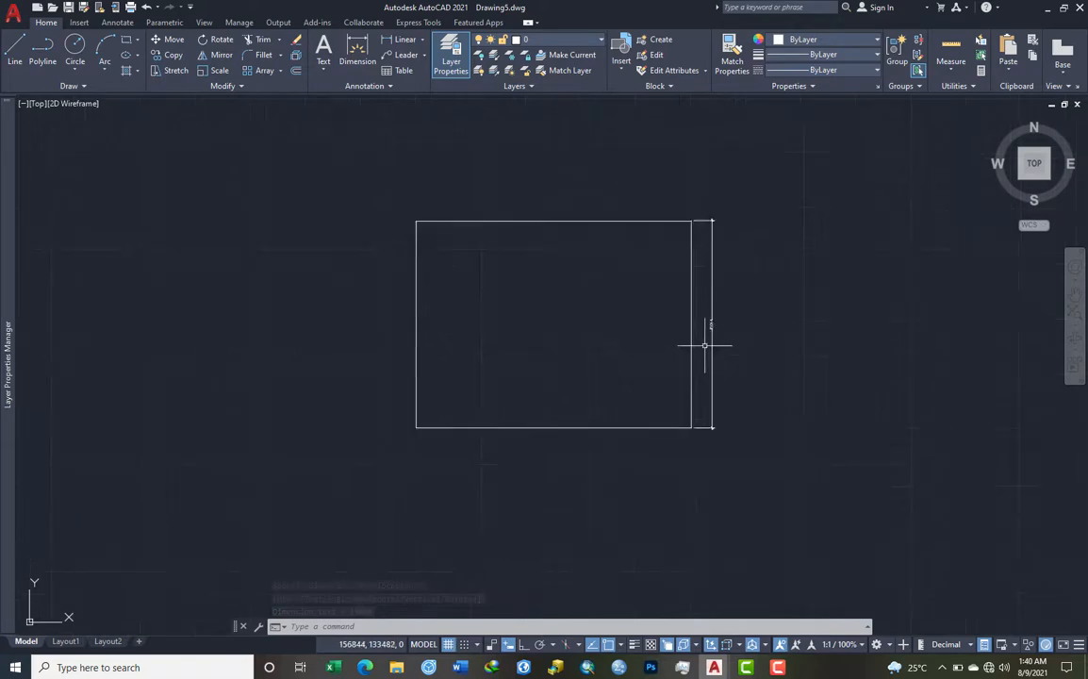
Step: Move the vertical dimension's upper extension line origin onto the rectangle's upper-right corner
scroll(712, 212, "up", 8)
scroll(712, 240, "up", 2)
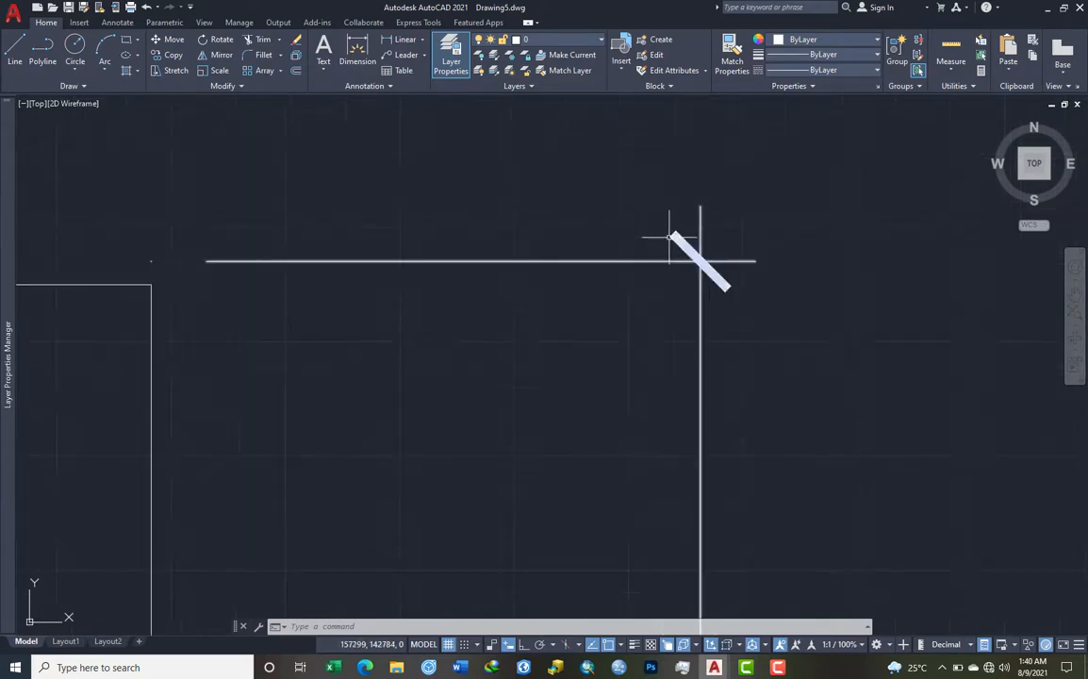
left_click(357, 294)
left_click(288, 221)
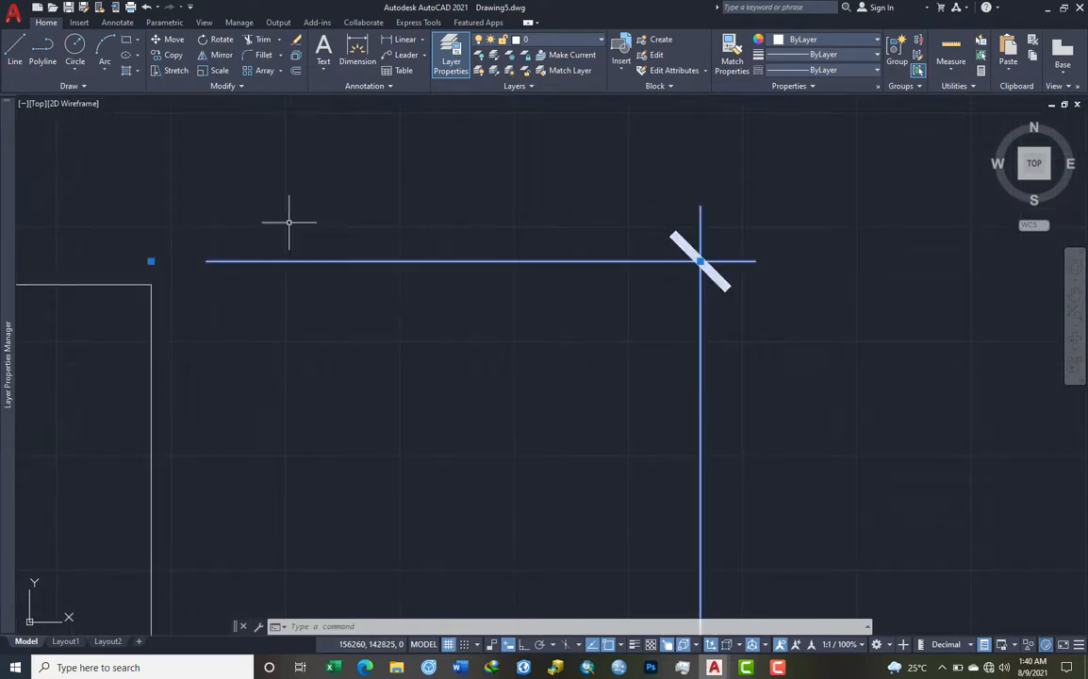
left_click(151, 261)
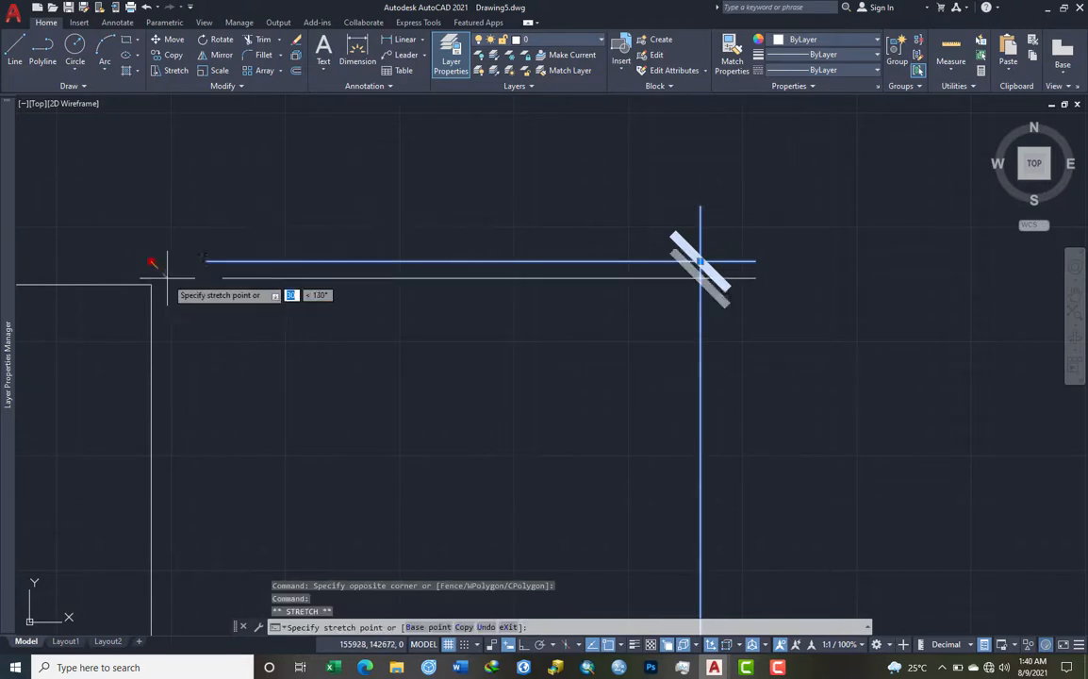
left_click(151, 284)
Step: Examine the tick marks and extension lines at the upper and lower ends of the vertical dimension
scroll(676, 201, "down", 6)
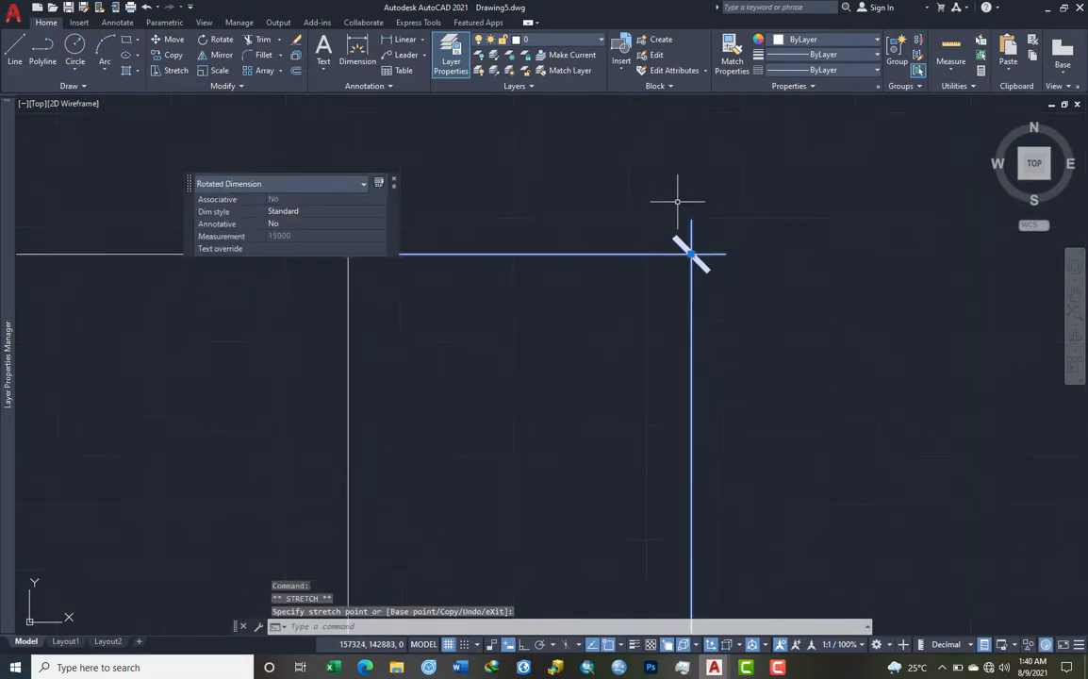
scroll(710, 218, "up", 3)
scroll(638, 146, "up", 5)
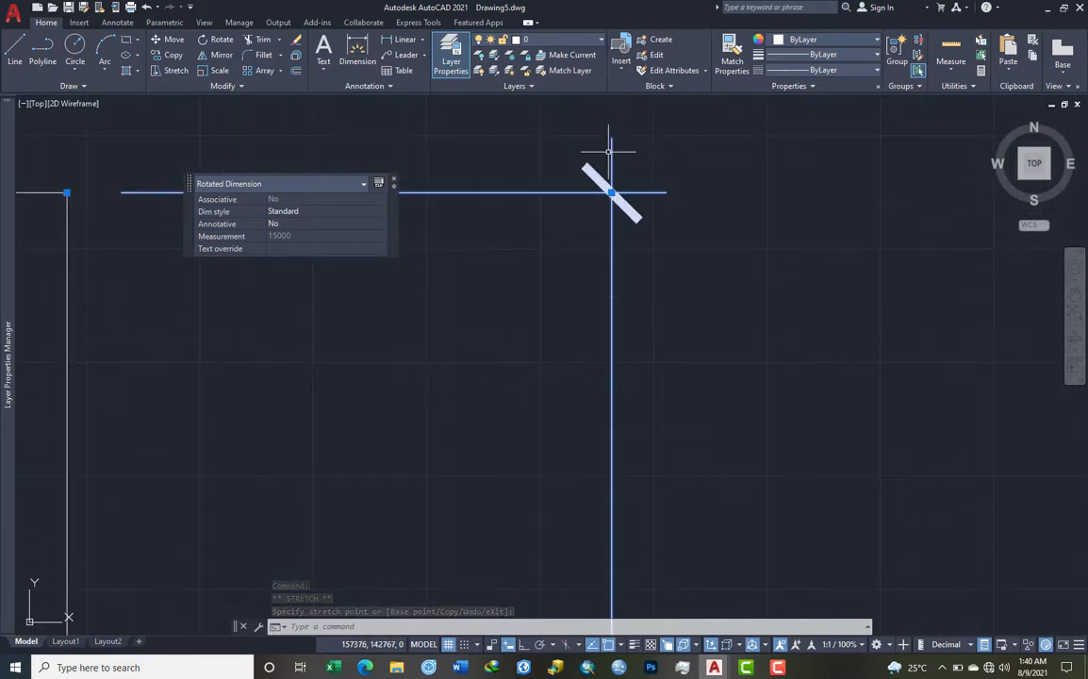
left_click(612, 192)
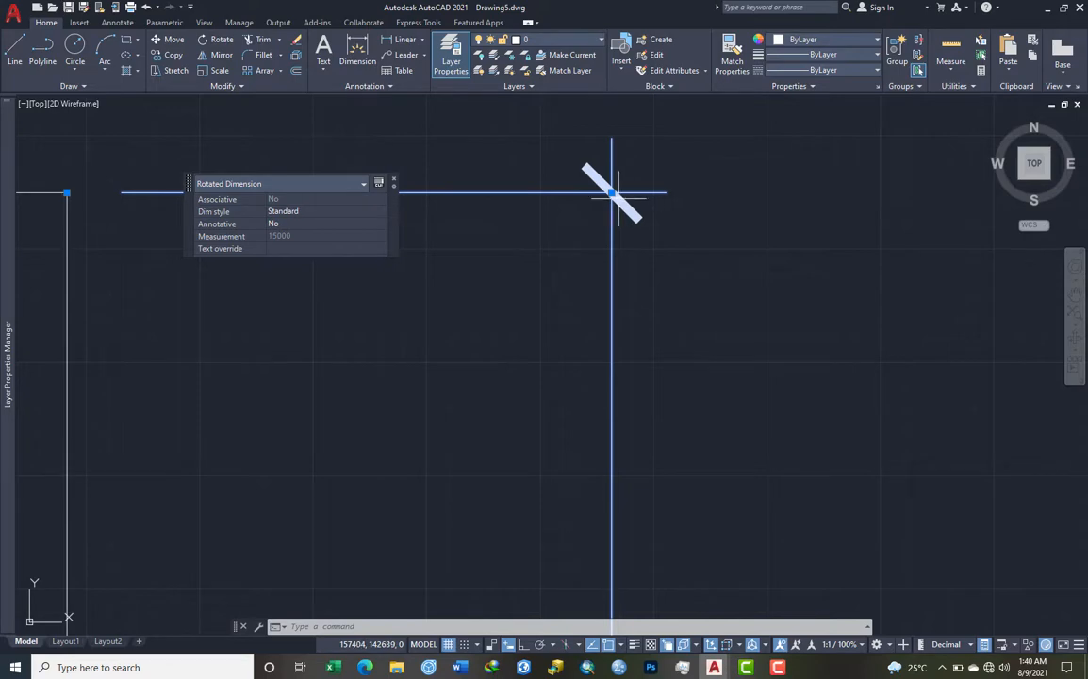
scroll(622, 200, "down", 5)
scroll(644, 347, "up", 4)
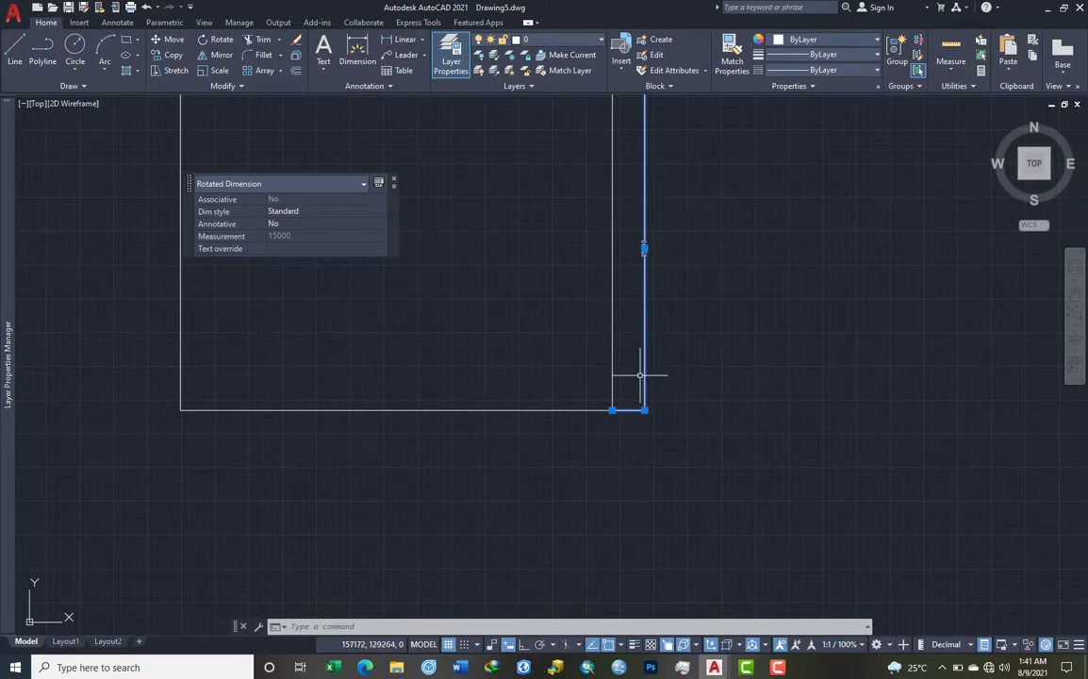
scroll(578, 347, "up", 2)
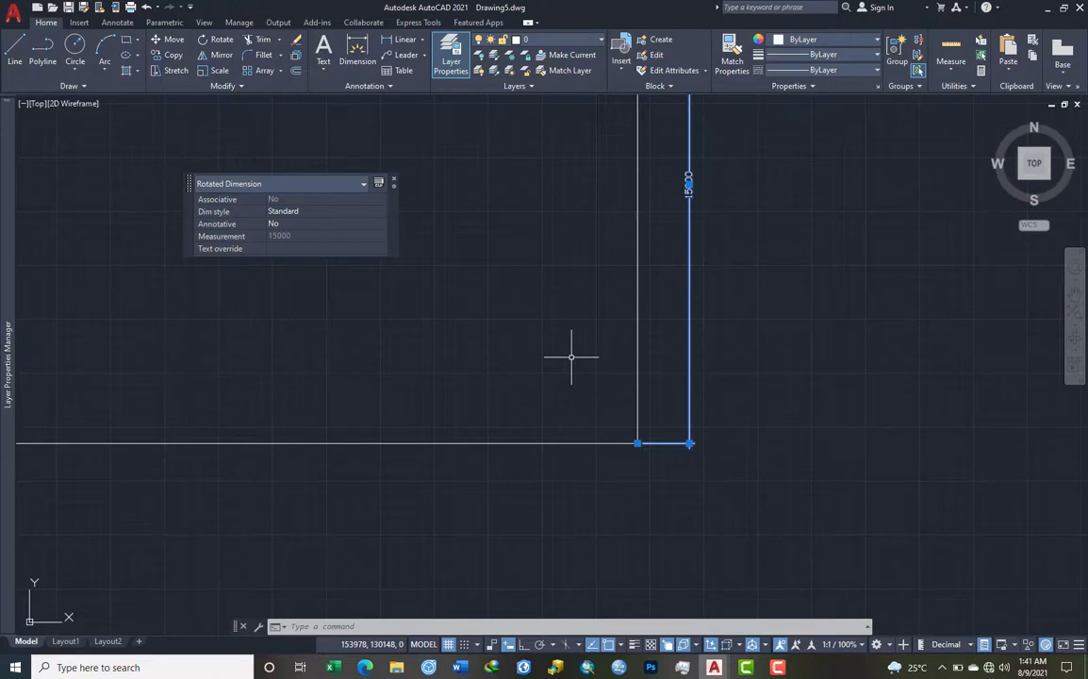
Step: Dismiss the template selection for a new drawing and quit AutoCAD without saving the changes to Drawing5.dwg
key("ctrl+n")
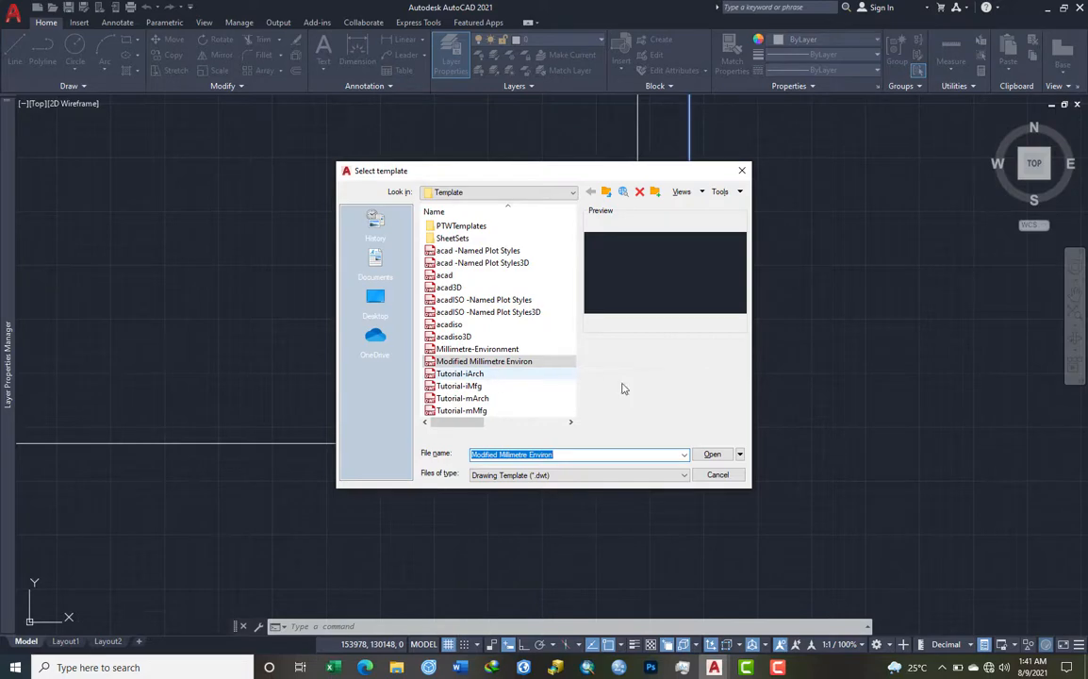
left_click(717, 476)
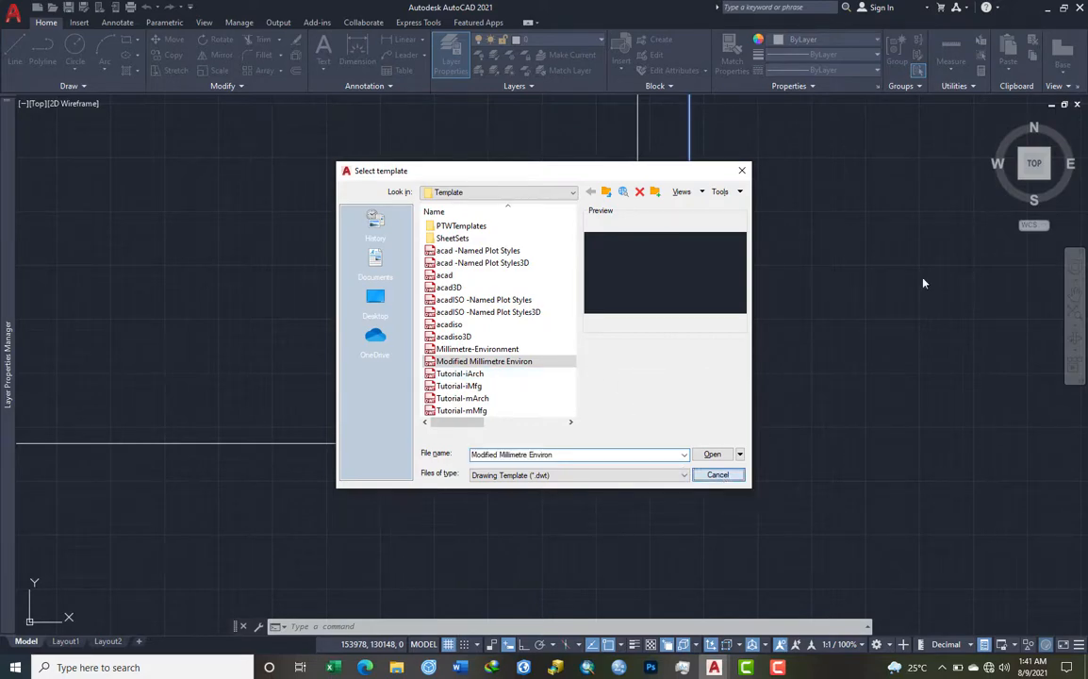
key("ctrl+q")
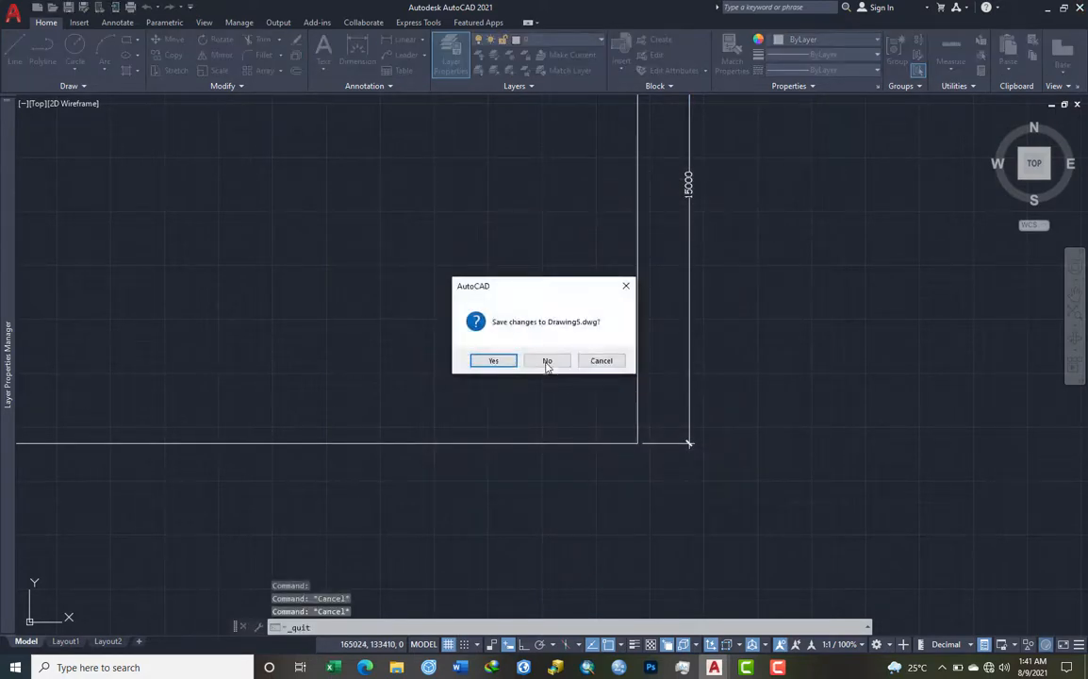
left_click(547, 364)
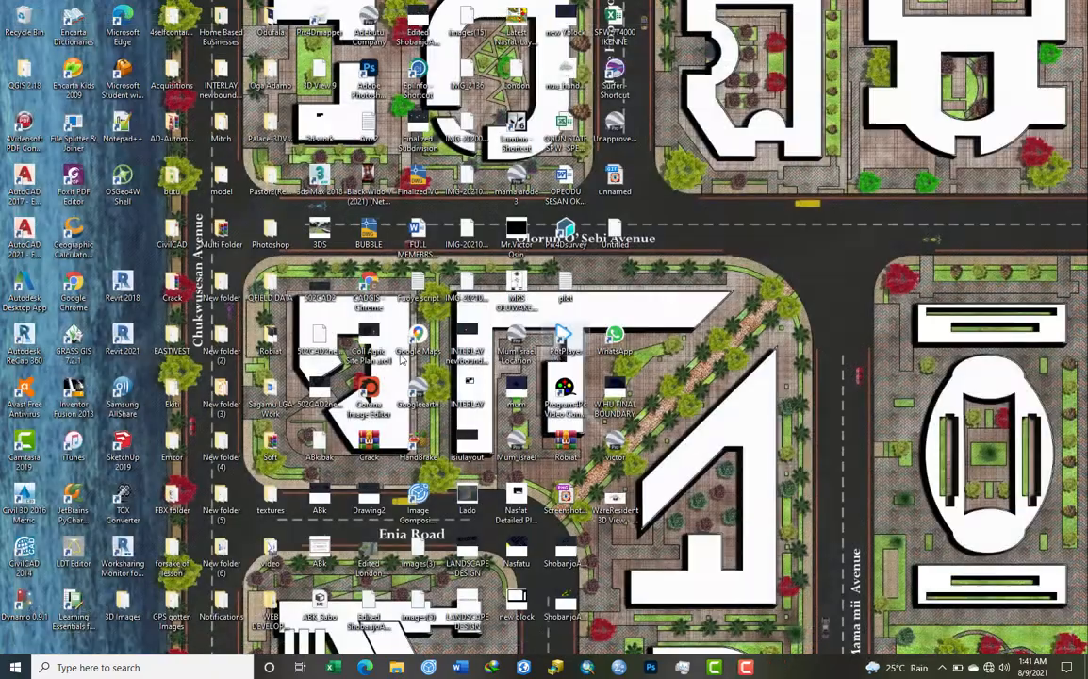
Step: Relaunch AutoCAD 2021 from the desktop and start a new drawing from the default template
right_click(35, 210)
left_click(58, 221)
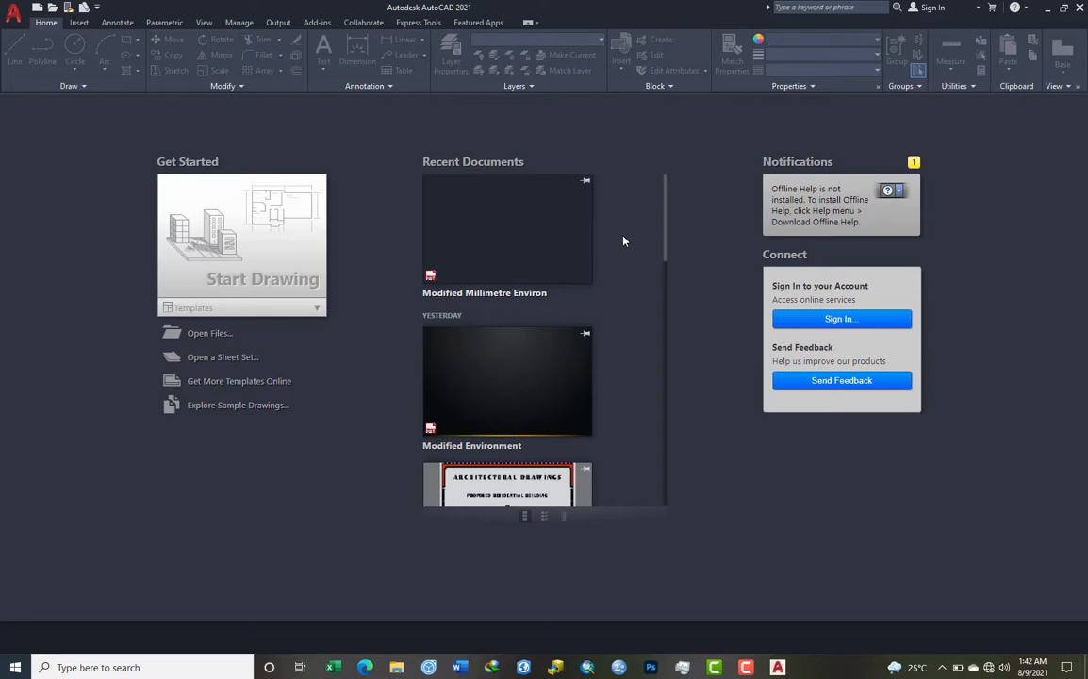
left_click(260, 270)
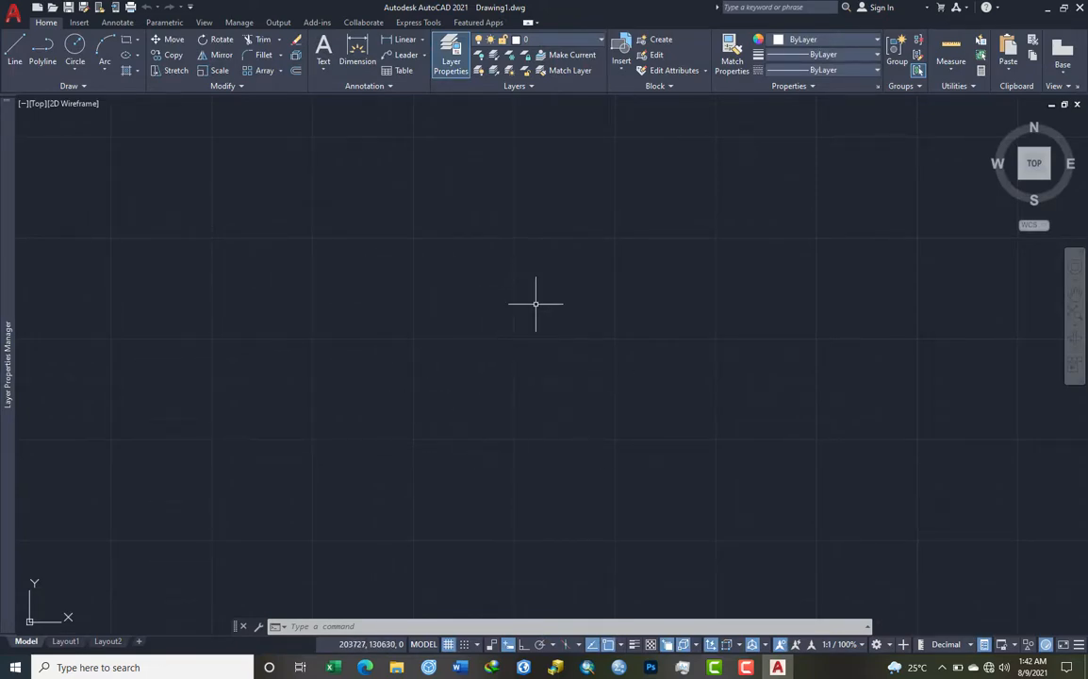
Step: Draw a rectangle 5000 mm wide and 4500 mm high in the empty drawing
left_click(126, 39)
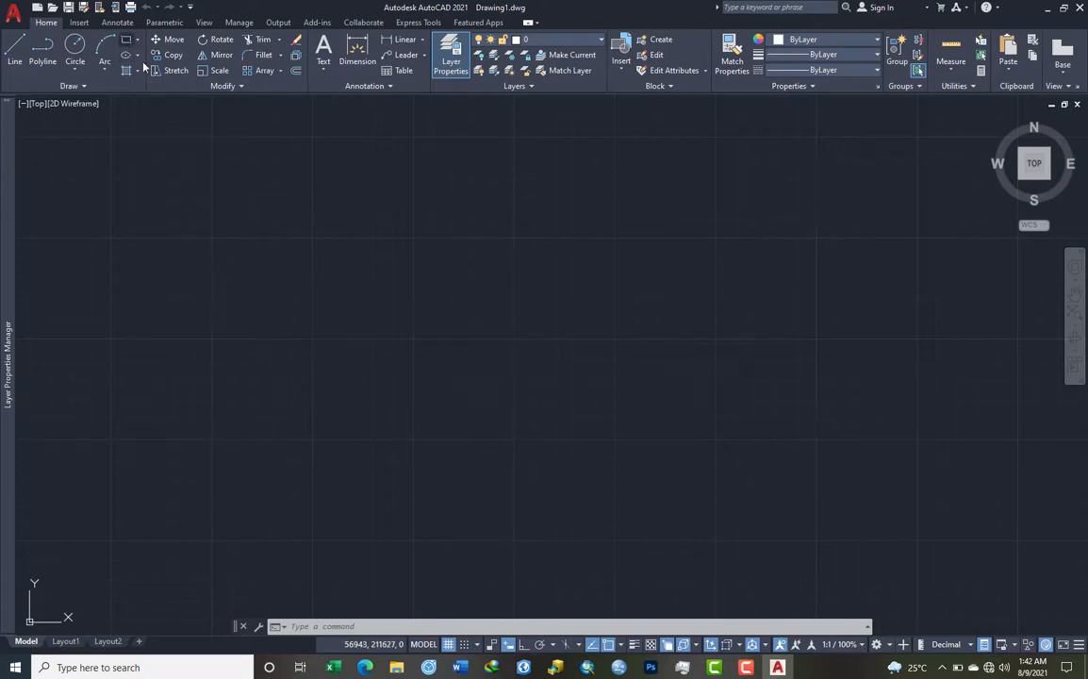
left_click(356, 276)
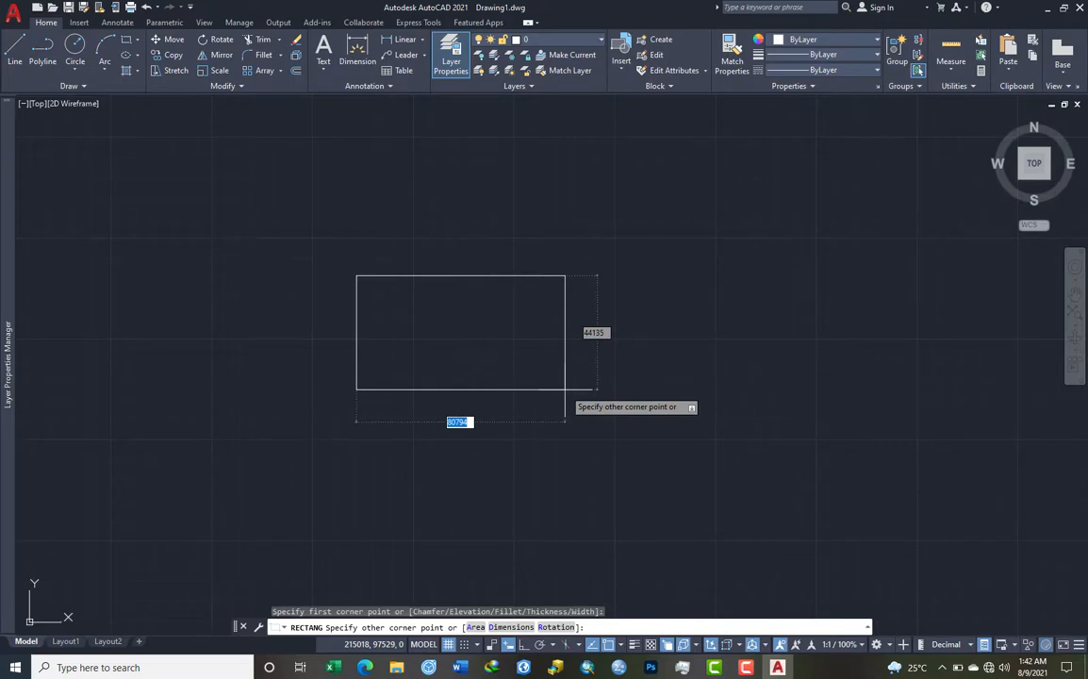
type("5000")
key("Tab")
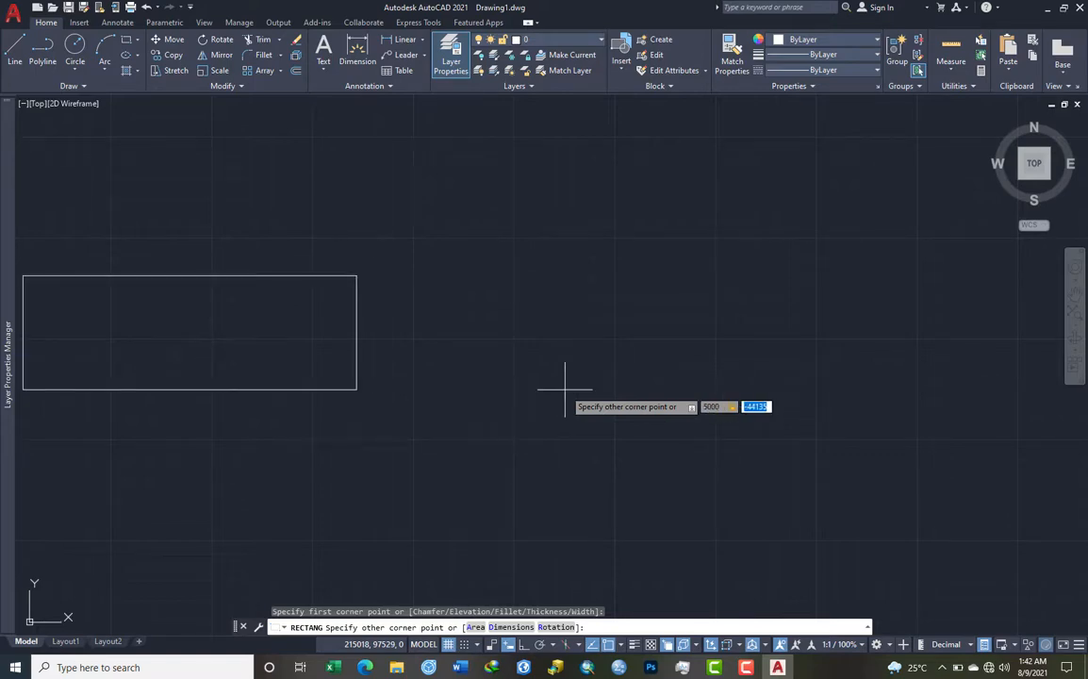
type("45")
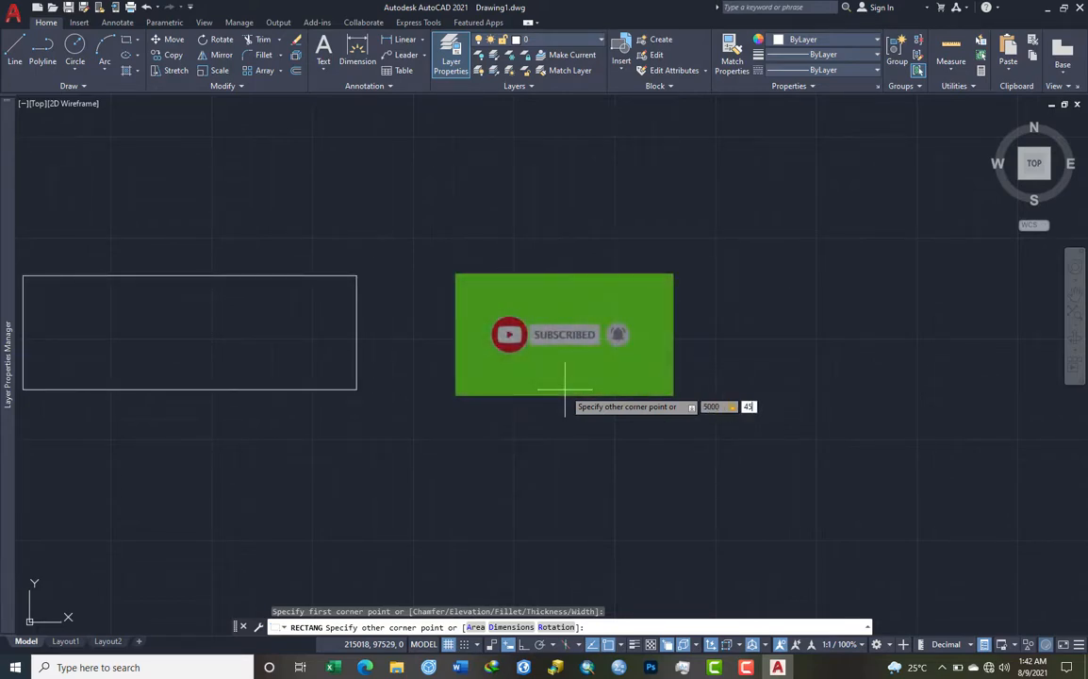
type("00")
key("Return")
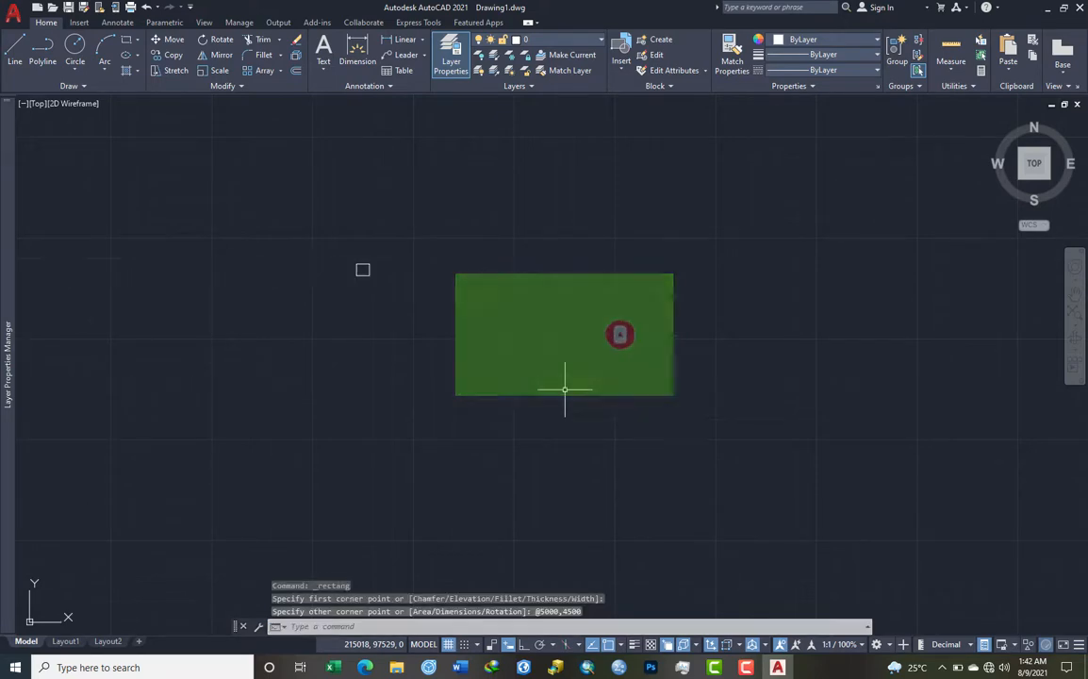
Step: Add a vertical linear dimension to the rectangle's right side, just outside the edge, and check its text and tick marks
scroll(388, 304, "up", 5)
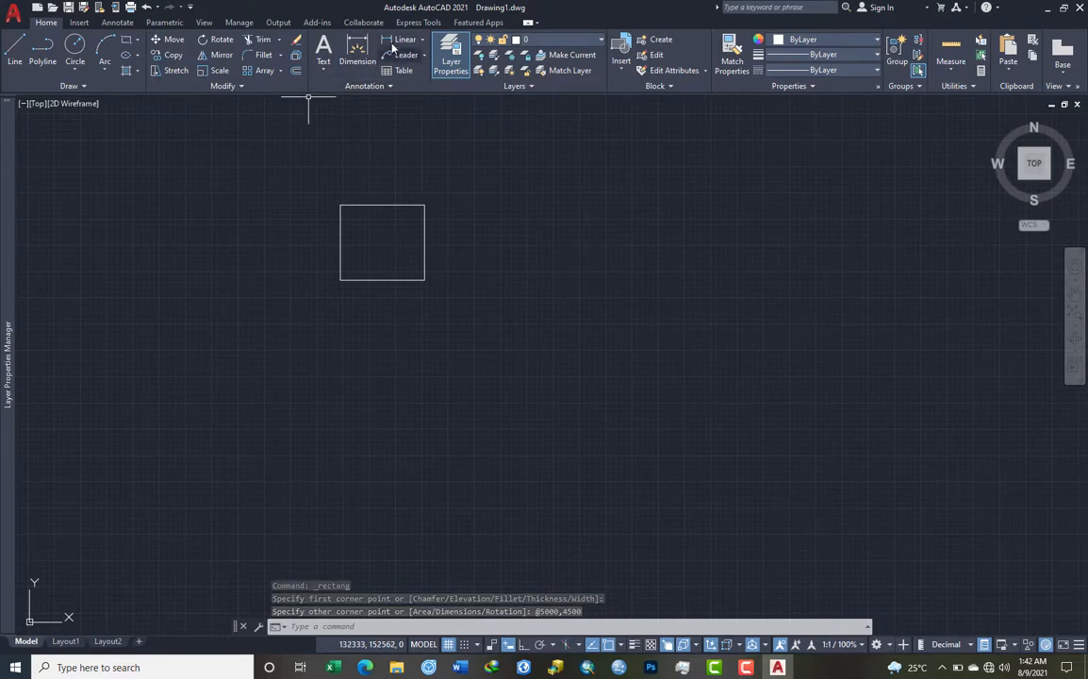
left_click(358, 52)
scroll(462, 137, "up", 2)
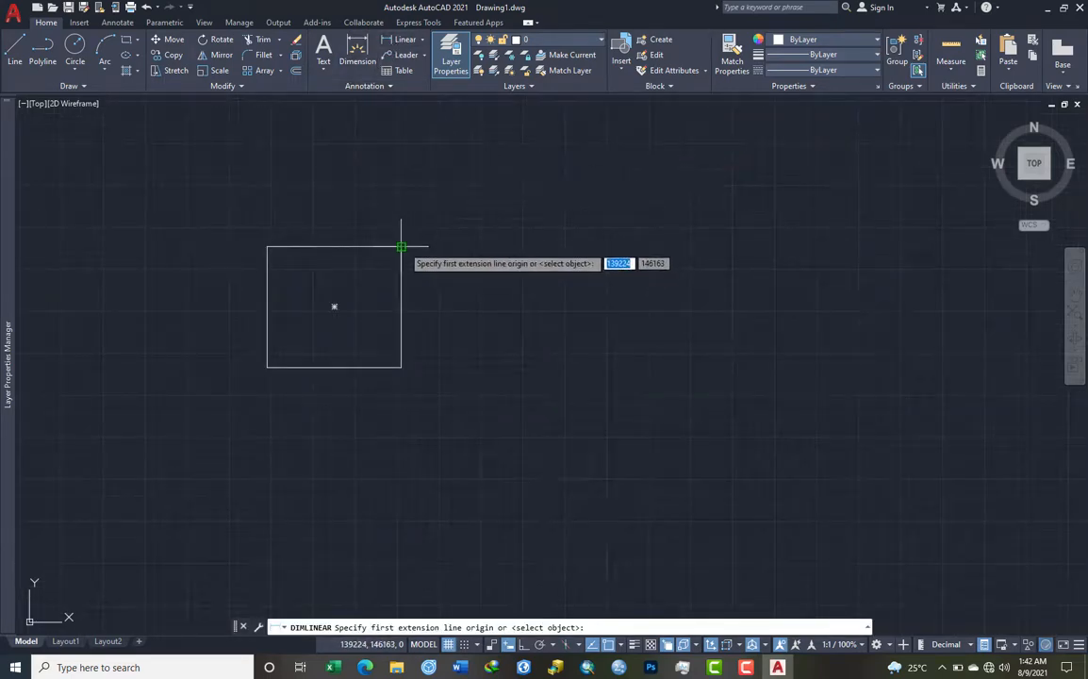
left_click(400, 247)
left_click(400, 367)
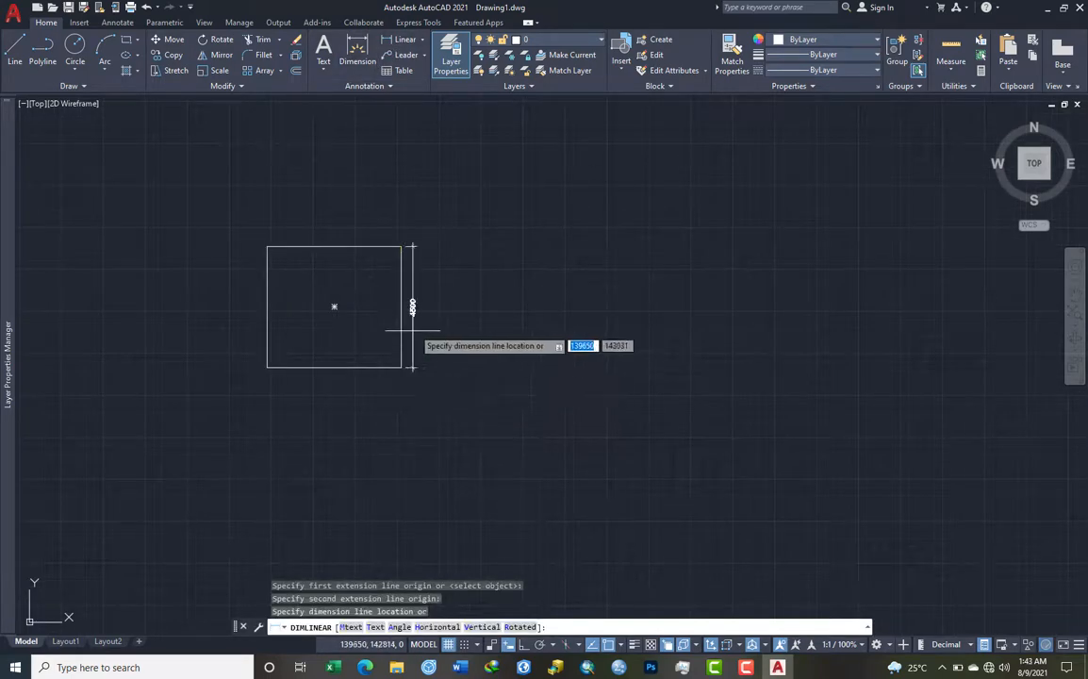
left_click(412, 324)
scroll(396, 280, "up", 5)
scroll(517, 301, "down", 5)
scroll(486, 290, "up", 4)
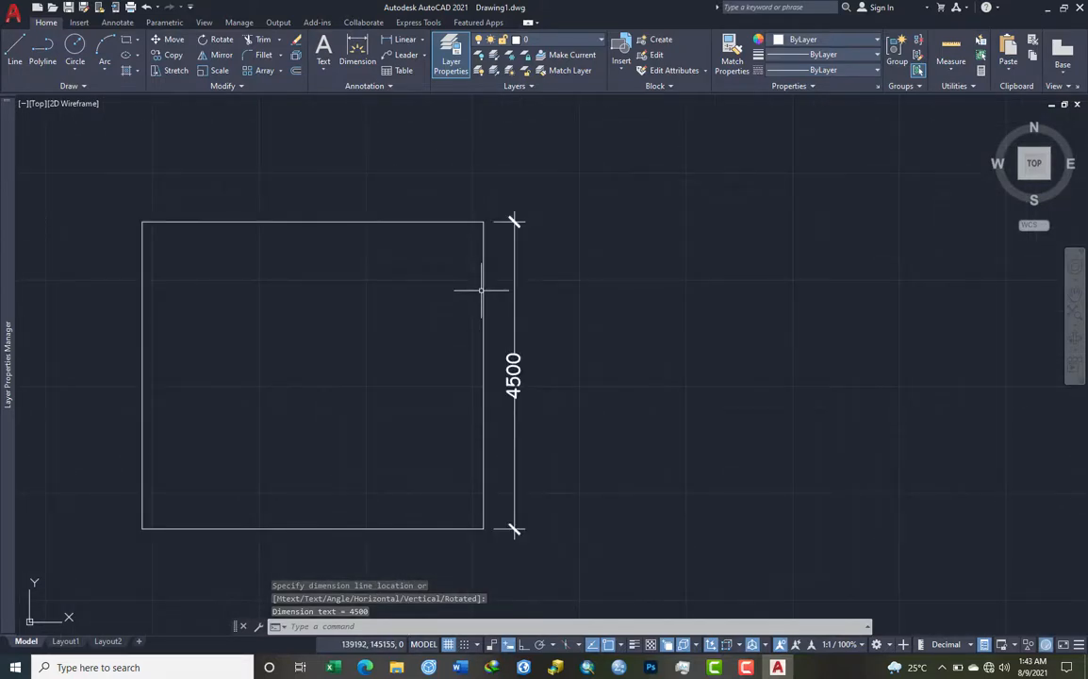
scroll(481, 291, "down", 4)
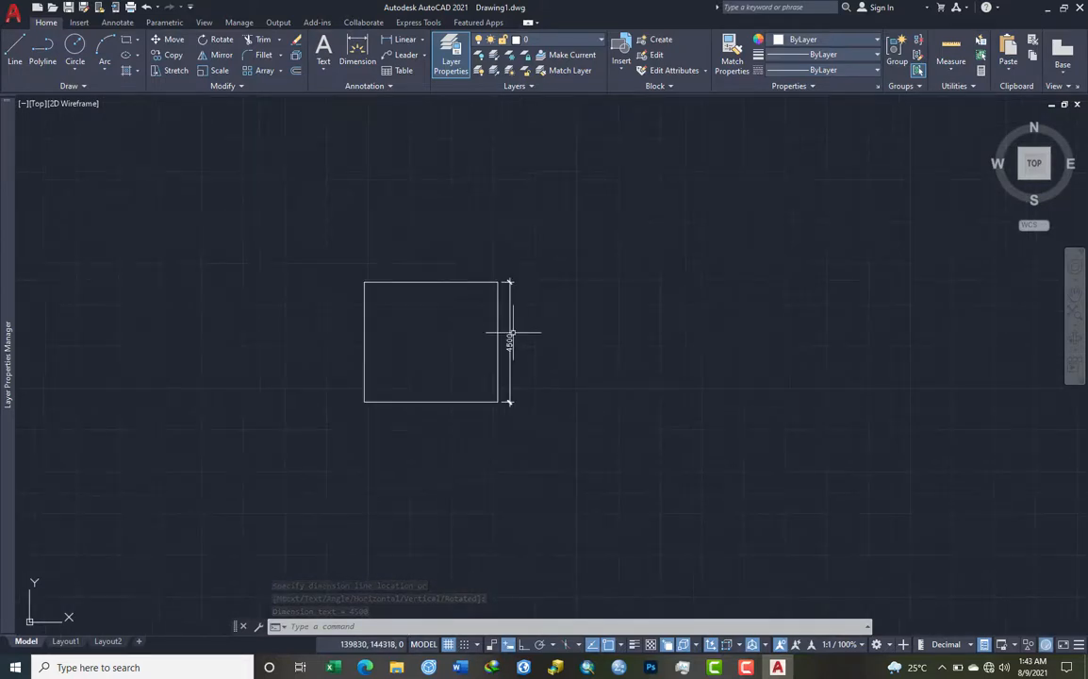
scroll(476, 326, "up", 2)
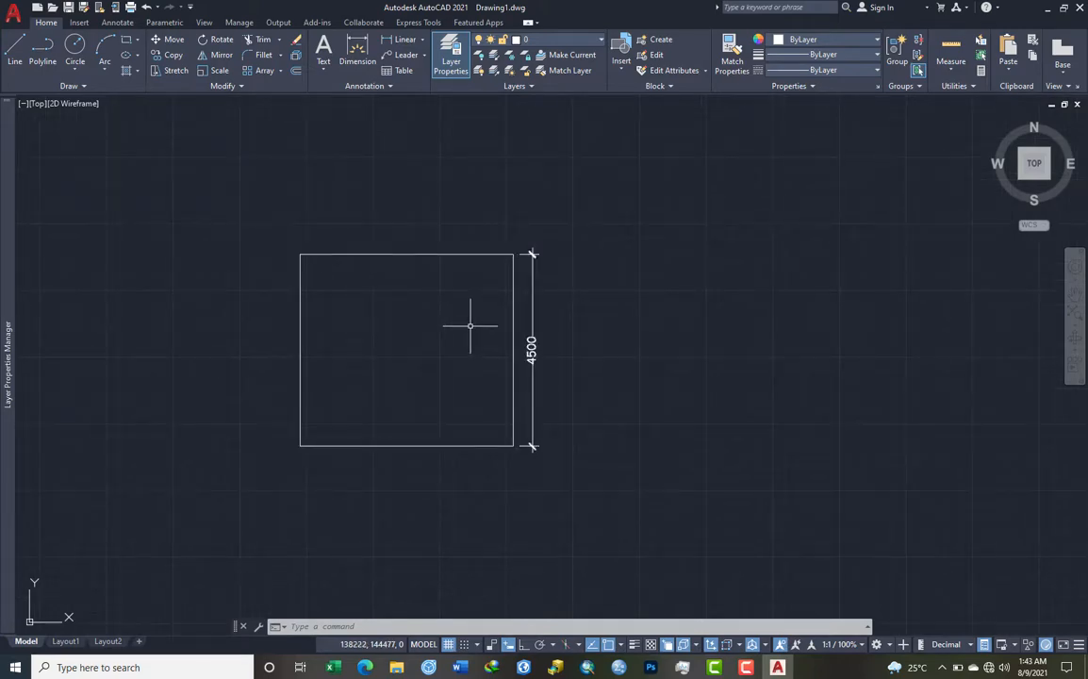